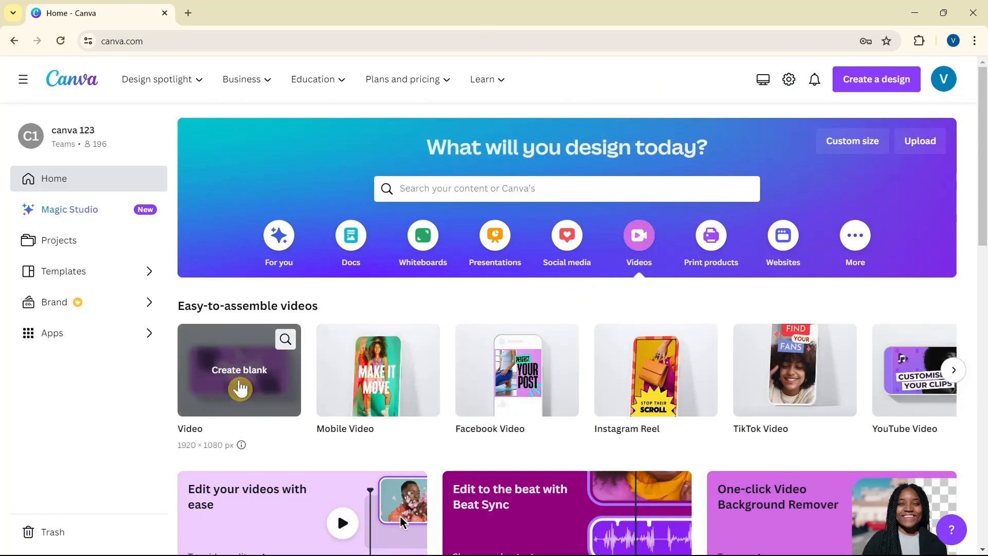
# - Create a blank 1920 × 1080 px video design and search the element photos for "paris"
pyautogui.click(238, 389)
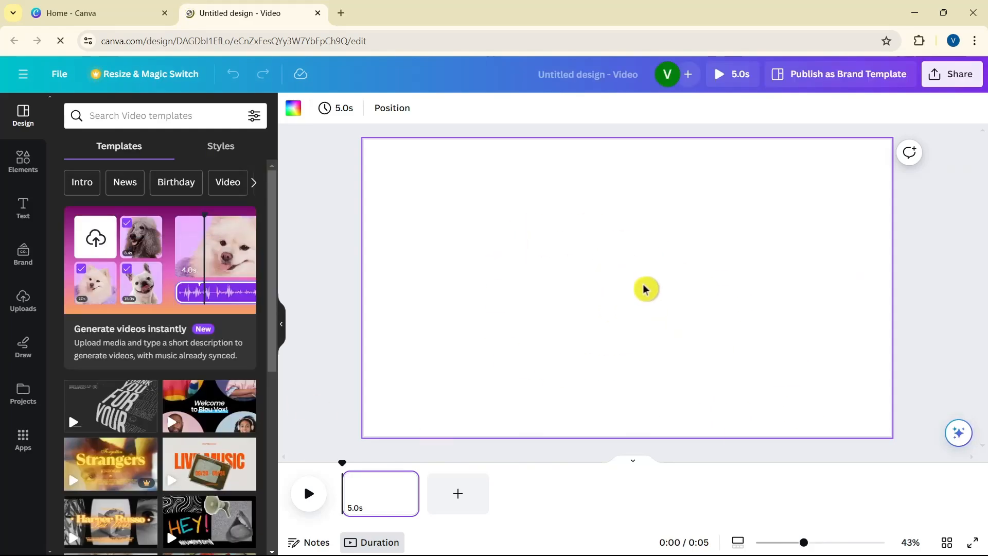
pyautogui.click(24, 166)
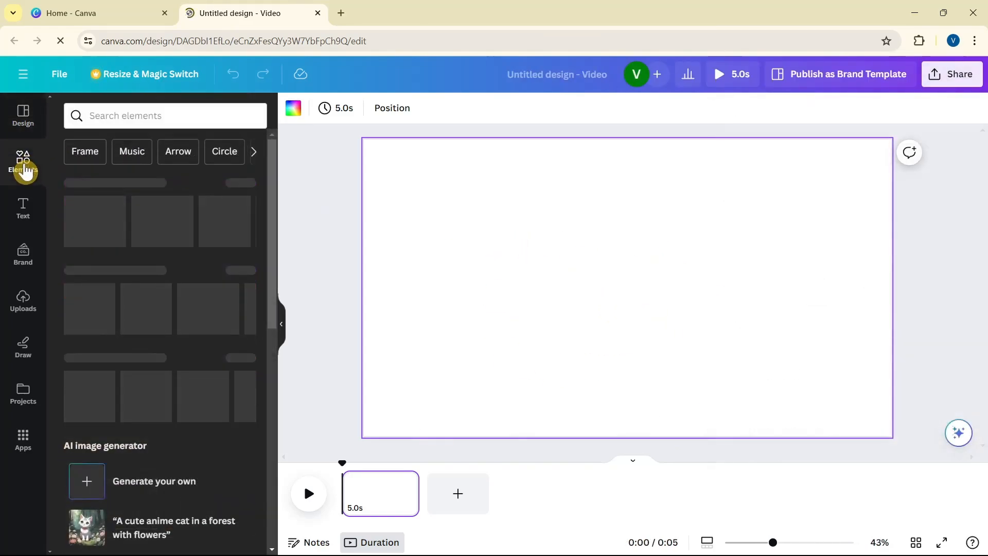
pyautogui.click(121, 109)
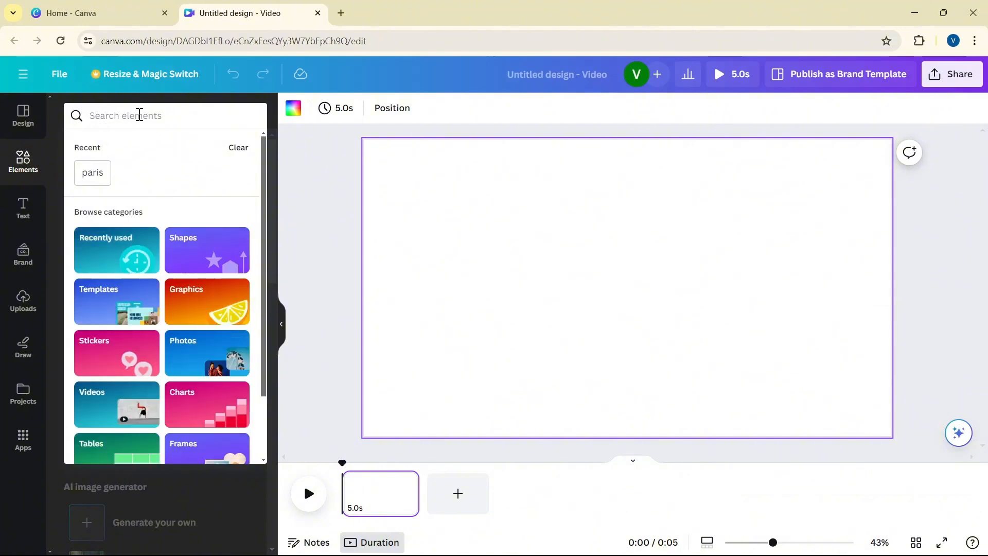
pyautogui.click(92, 175)
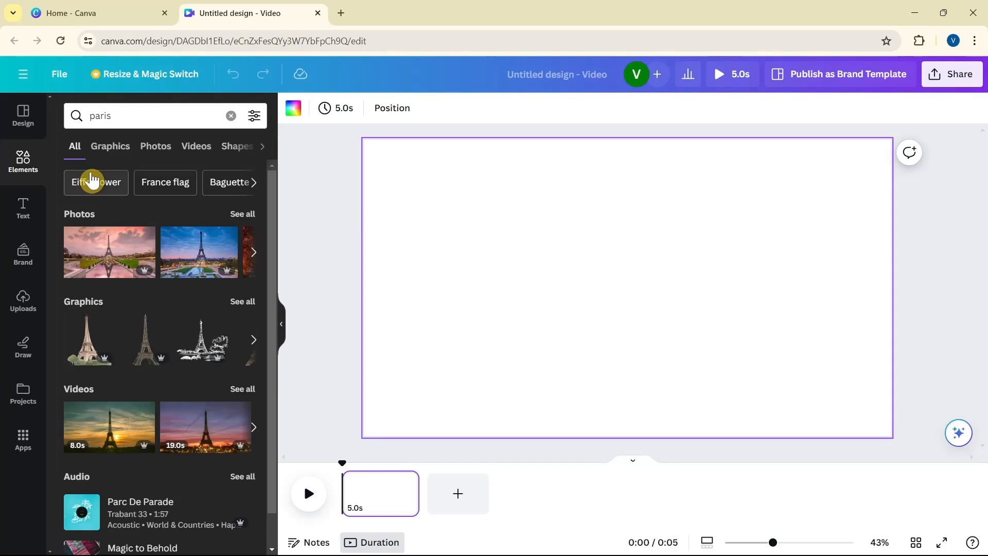
pyautogui.click(152, 151)
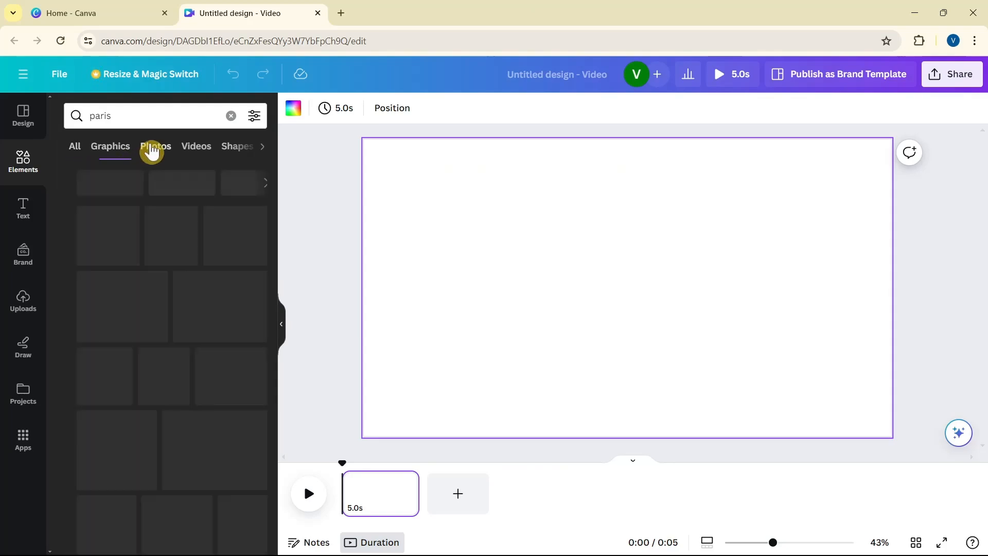
# - Insert the Eiffel Tower photo with the blue evening sky and fountains and set it as the page background
pyautogui.scroll(-4, 176, 340)
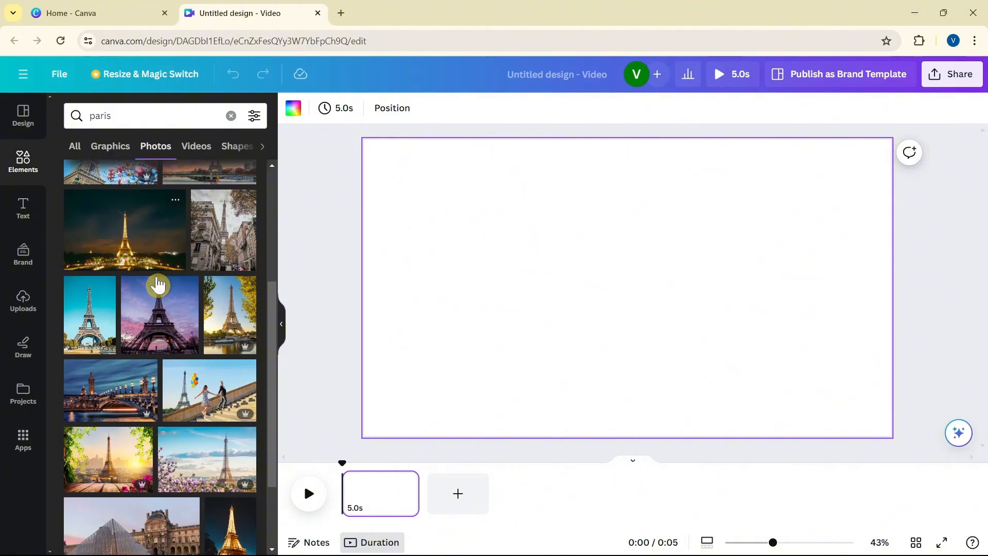
pyautogui.scroll(4, 172, 368)
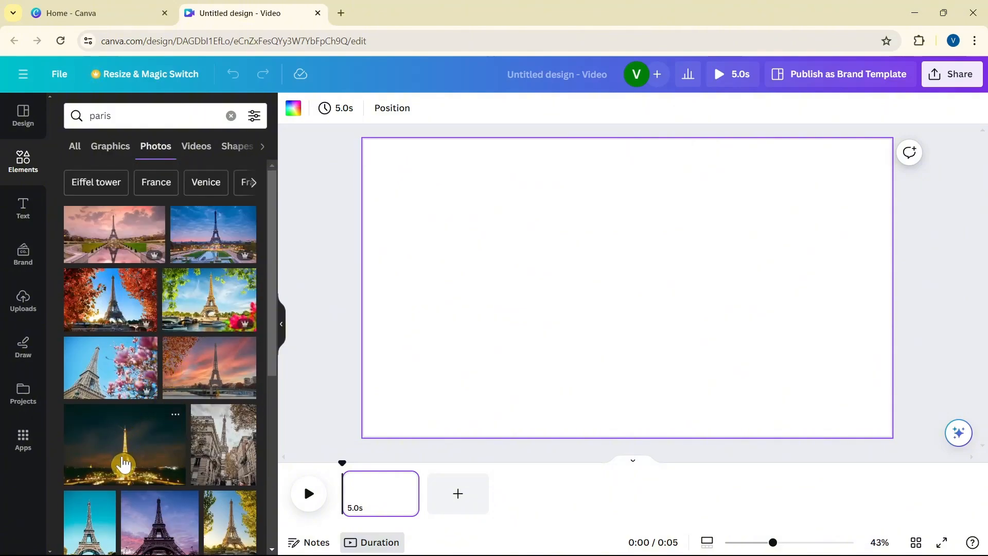
pyautogui.click(204, 255)
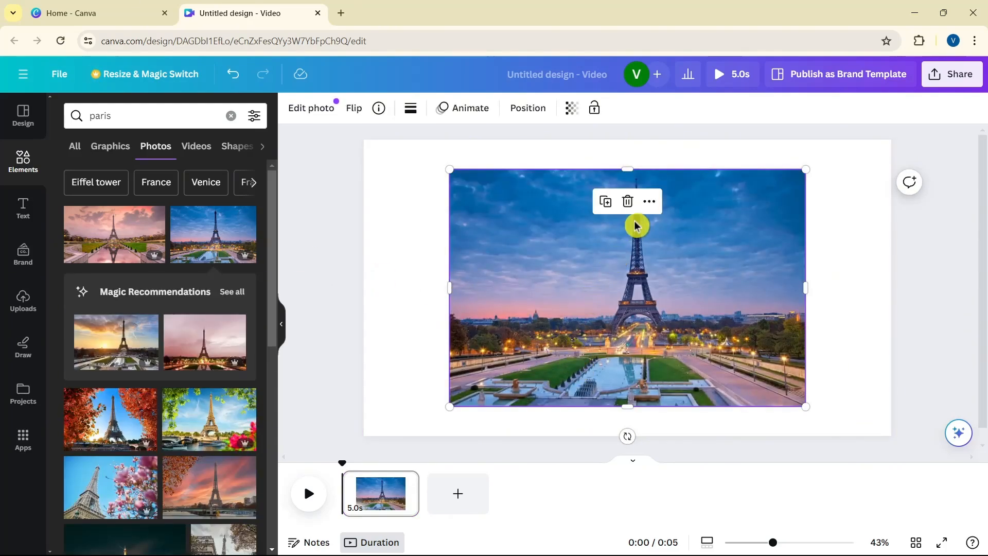
pyautogui.click(650, 206)
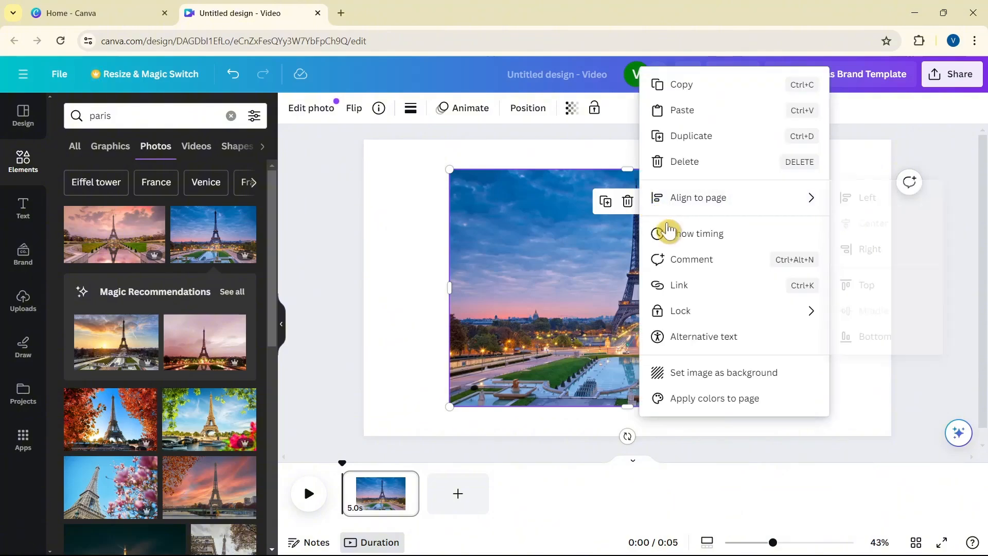
pyautogui.click(696, 374)
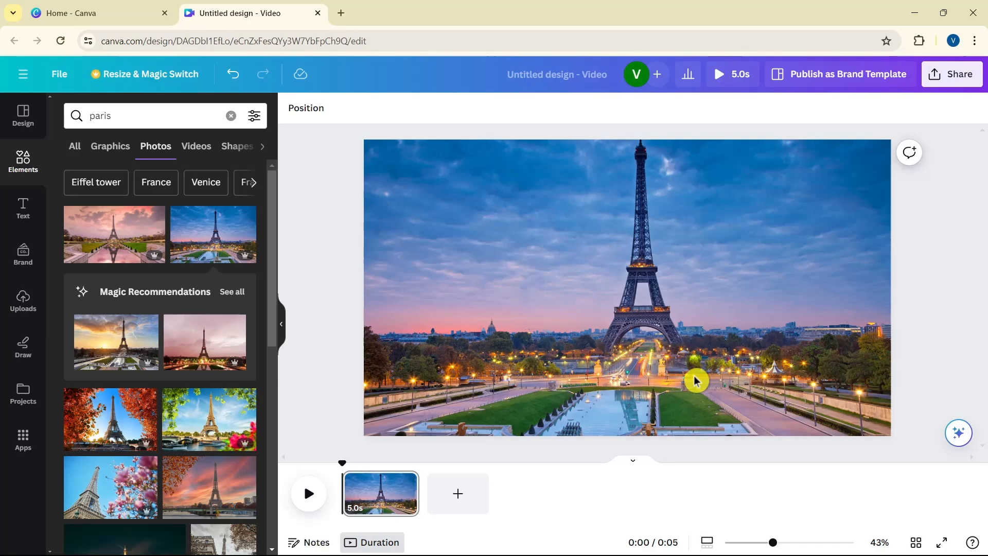
# - Crop the background photo by enlarging and repositioning it so the tower fills the page height and the fountains are cut off
pyautogui.click(693, 376)
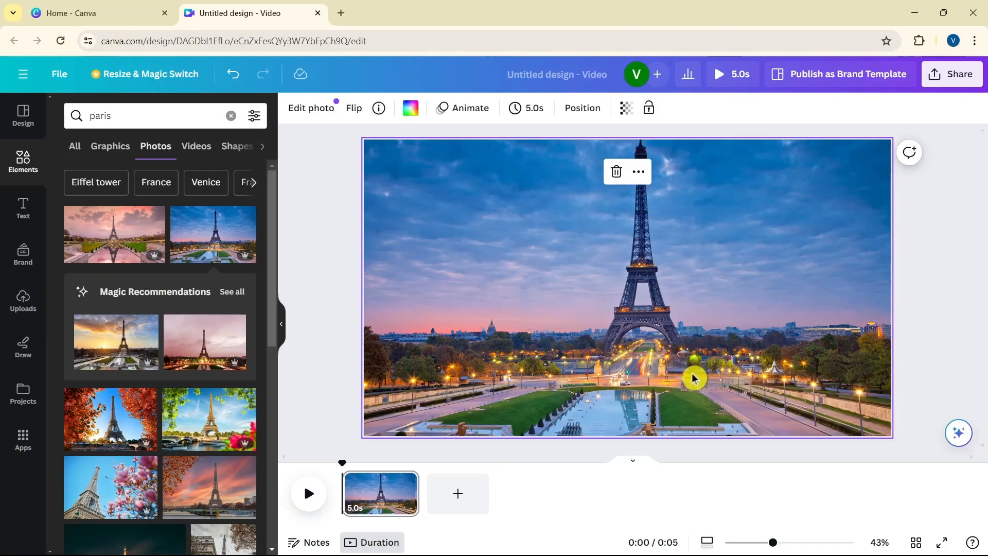
pyautogui.doubleClick(692, 372)
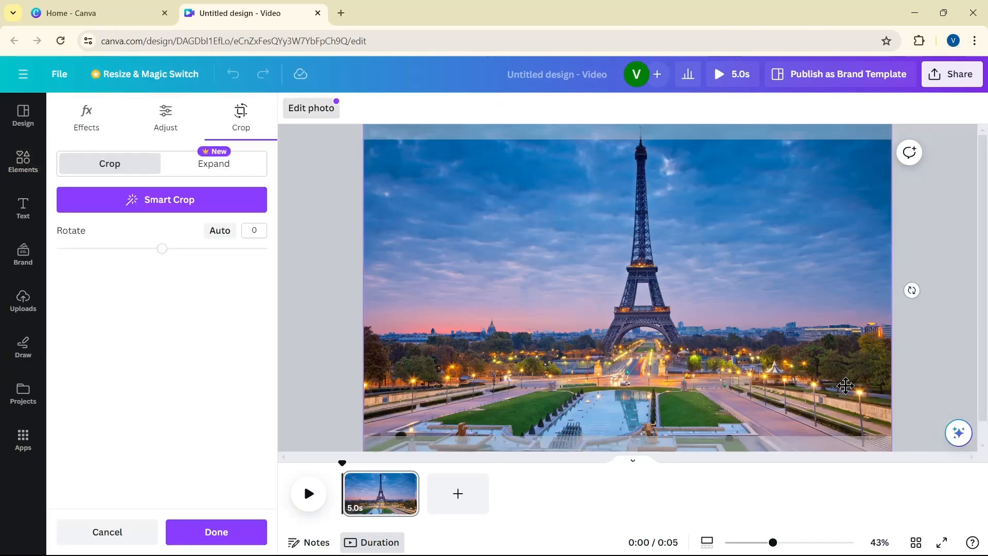
pyautogui.moveTo(773, 542); pyautogui.dragTo(749, 542)
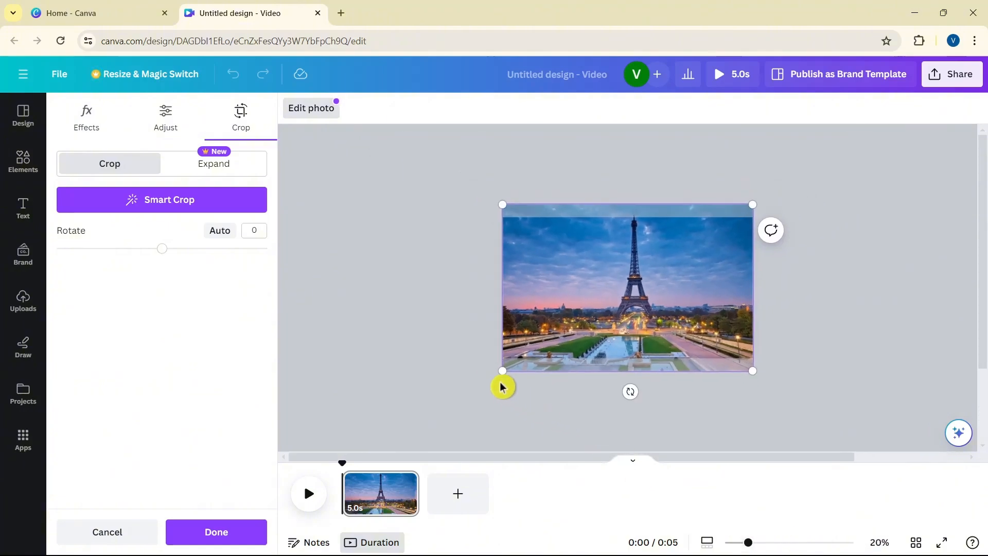
pyautogui.moveTo(498, 372); pyautogui.dragTo(449, 390)
pyautogui.moveTo(664, 289); pyautogui.dragTo(675, 298)
pyautogui.click(371, 278)
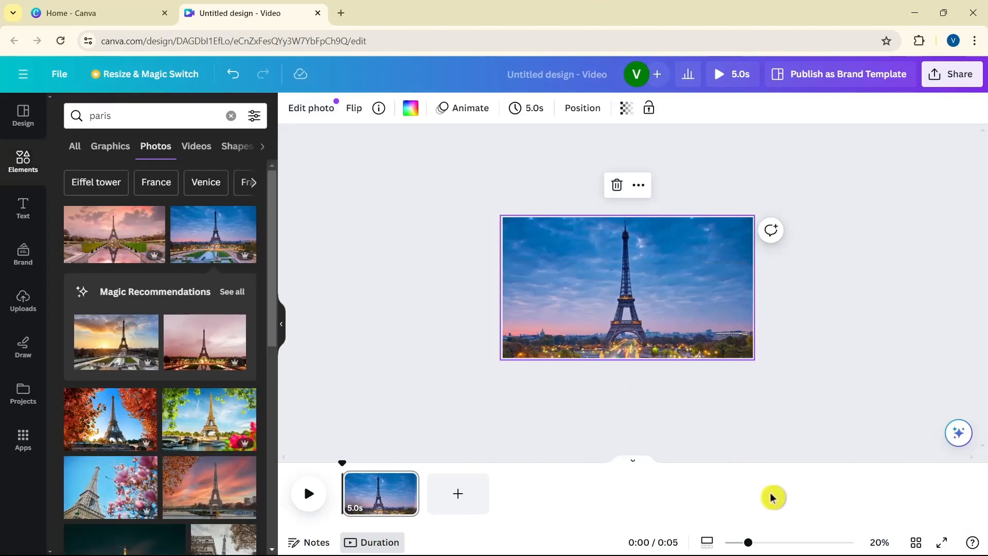
pyautogui.moveTo(749, 543); pyautogui.dragTo(768, 543)
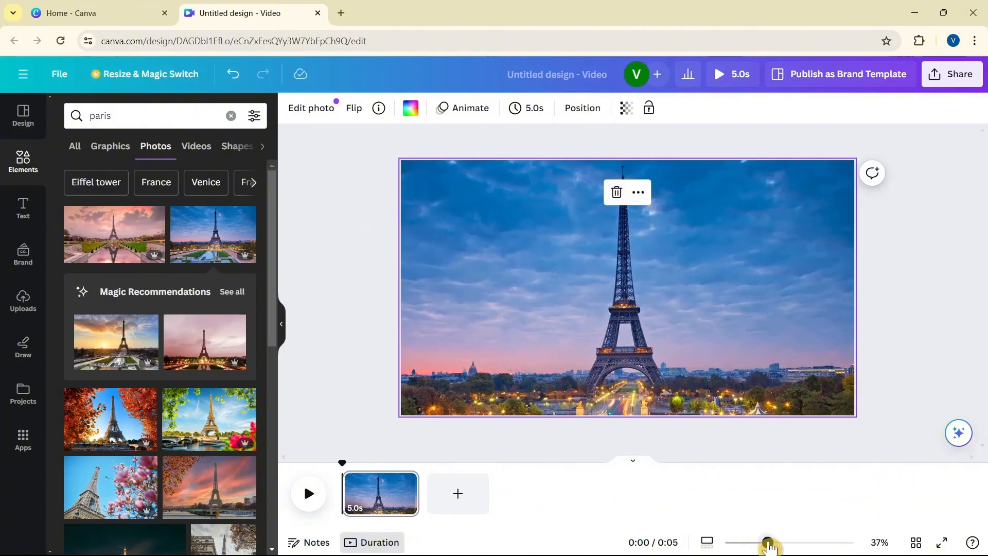
# - Add a heading with the letter "P", enlarge it to font size 378 and centre it over the tower
pyautogui.click(24, 208)
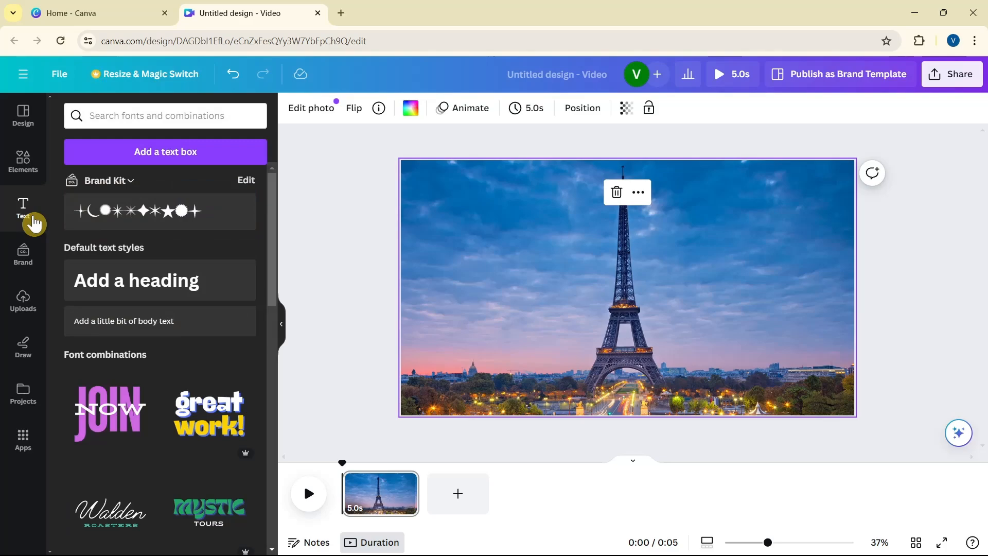
pyautogui.click(145, 295)
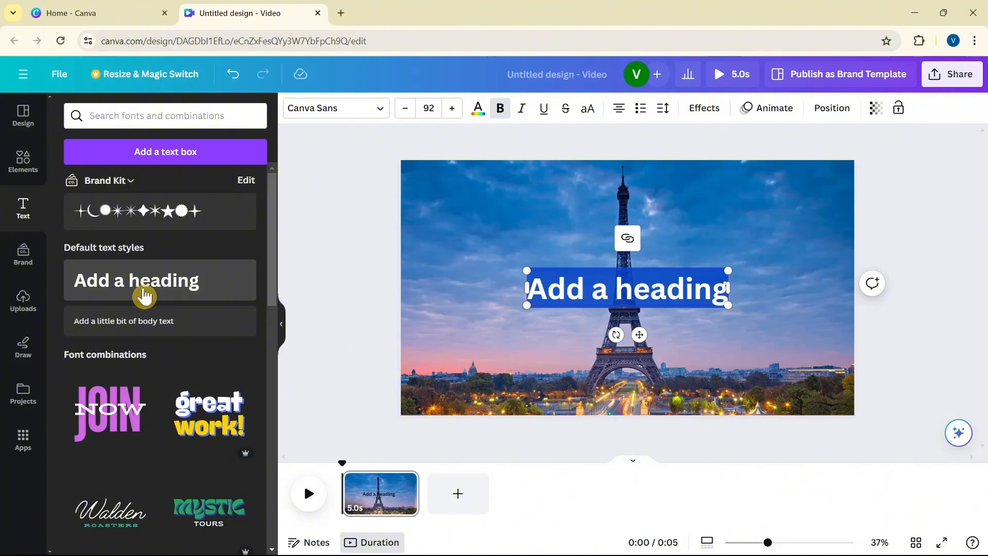
pyautogui.write('P')
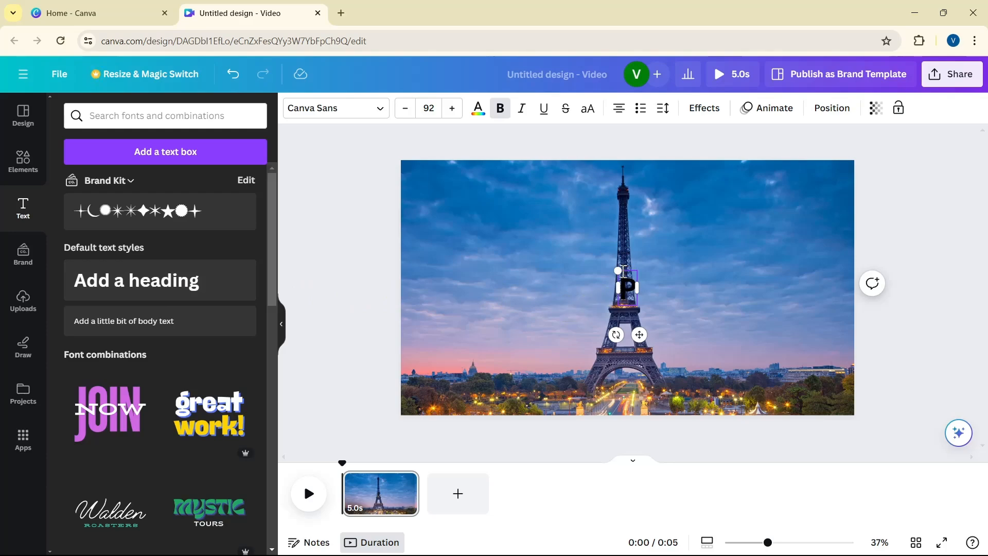
pyautogui.moveTo(611, 270); pyautogui.dragTo(581, 201)
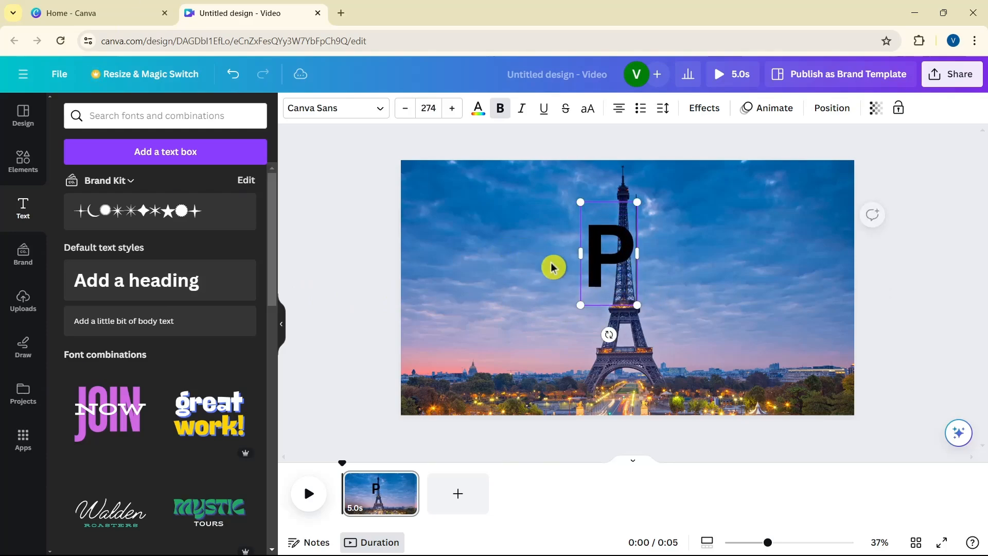
pyautogui.moveTo(638, 254); pyautogui.dragTo(724, 344)
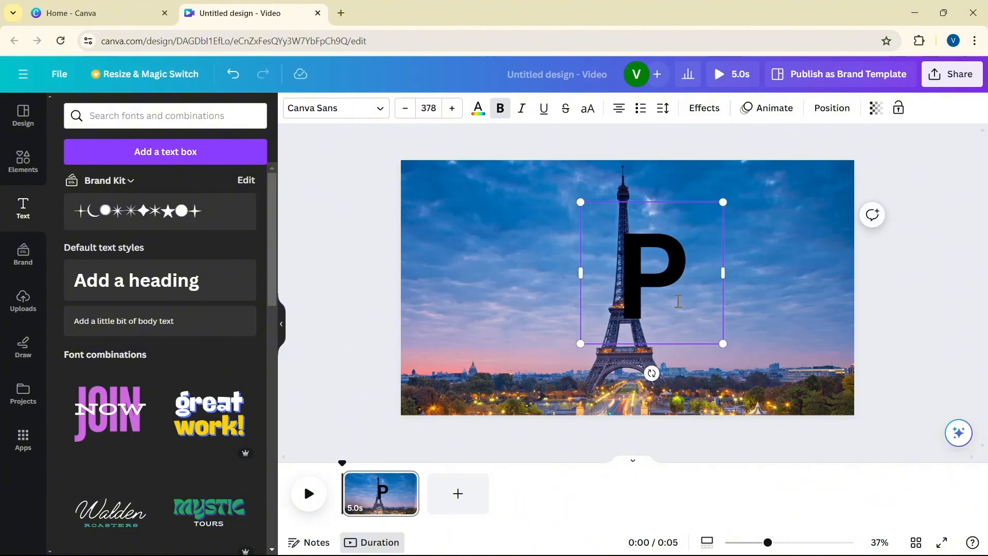
pyautogui.moveTo(682, 305); pyautogui.dragTo(659, 318)
# - Change the text colour of the letter P to white
pyautogui.doubleClick(659, 318)
pyautogui.click(477, 109)
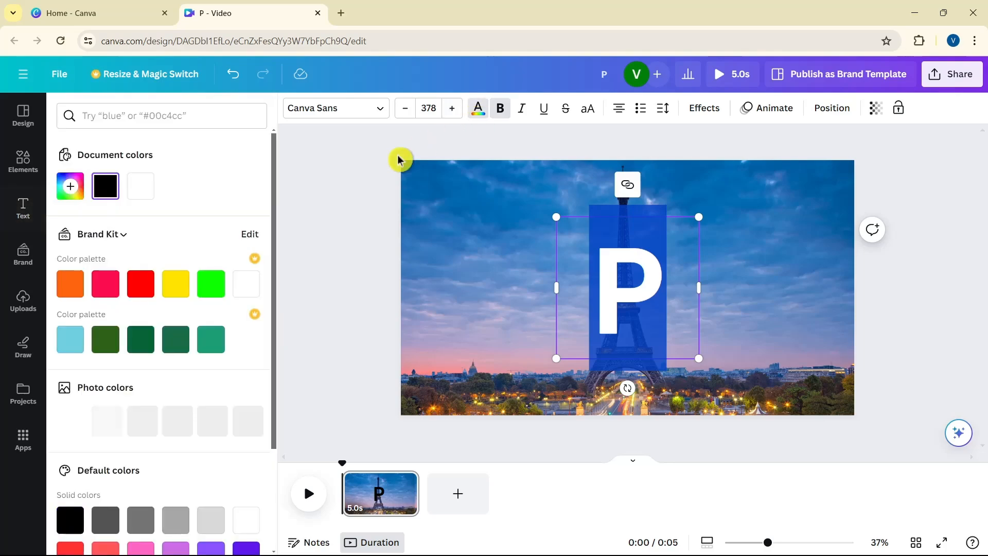
pyautogui.click(139, 188)
pyautogui.click(470, 258)
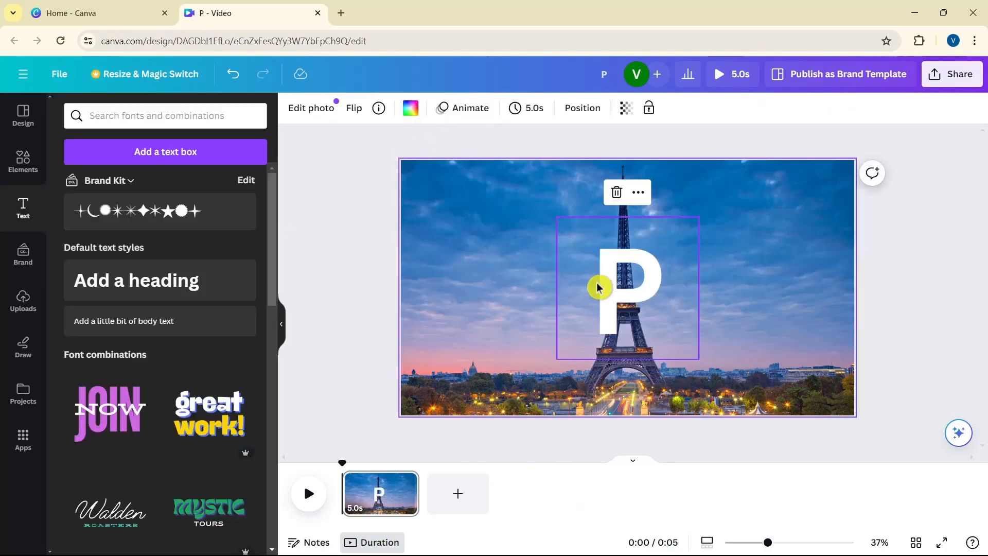
# - Set the letter P in the League Spartan font and adjust its position slightly over the tower
pyautogui.click(636, 301)
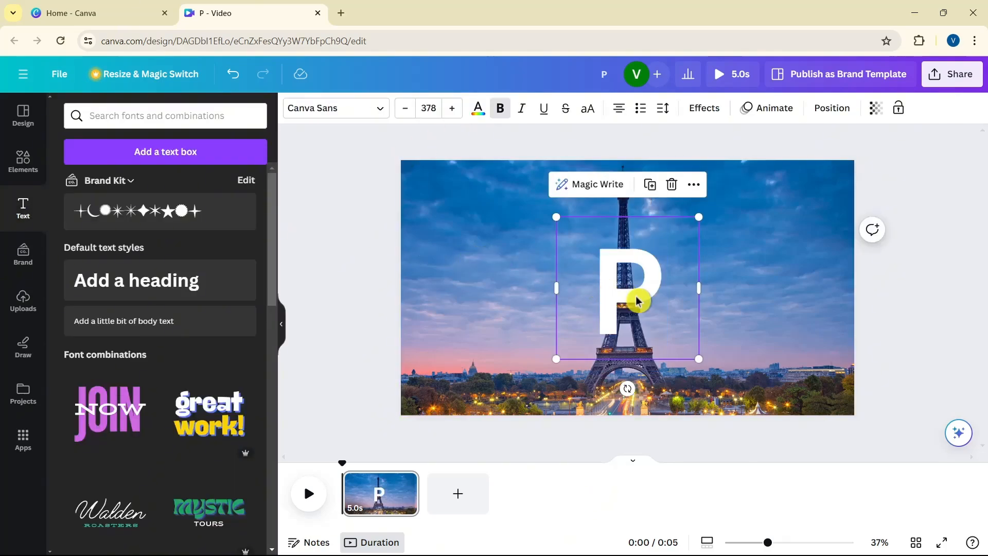
pyautogui.click(383, 109)
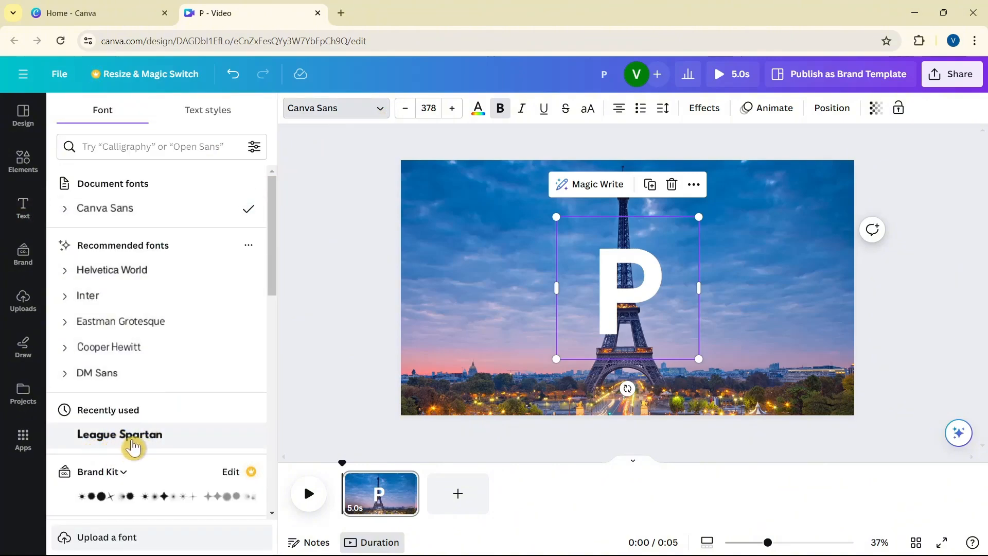
pyautogui.click(124, 446)
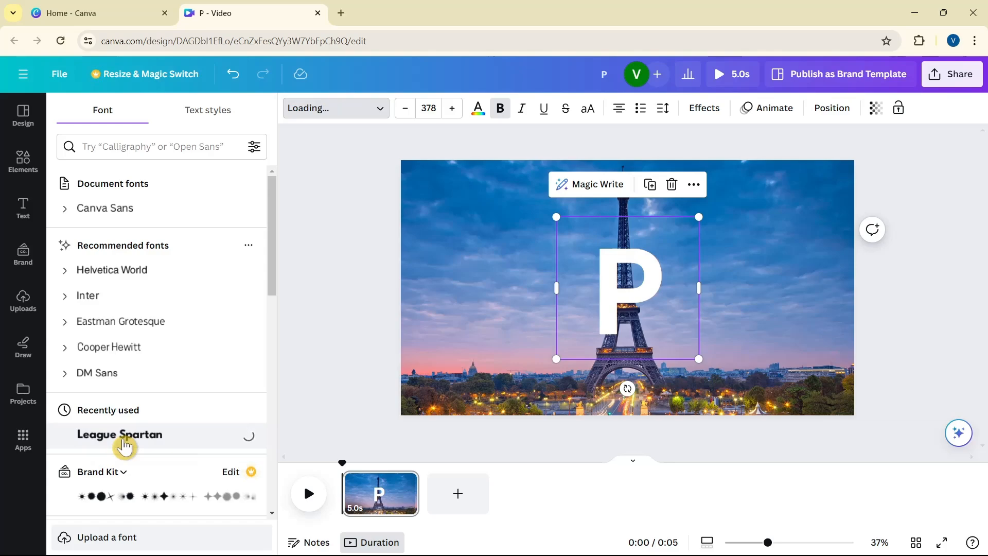
pyautogui.click(805, 292)
pyautogui.moveTo(658, 291)
pyautogui.mouseDown()
pyautogui.moveTo(654, 304)
pyautogui.moveTo(656, 293)
pyautogui.mouseUp()
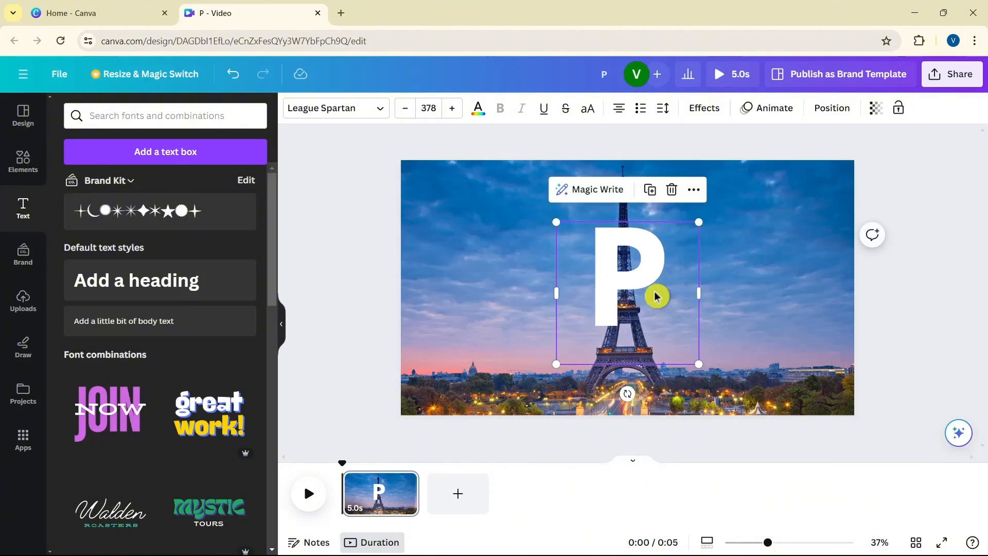
# - Apply a Shadow effect to the letter P with offset 62, direction -96, blur 47 and transparency 80
pyautogui.click(709, 117)
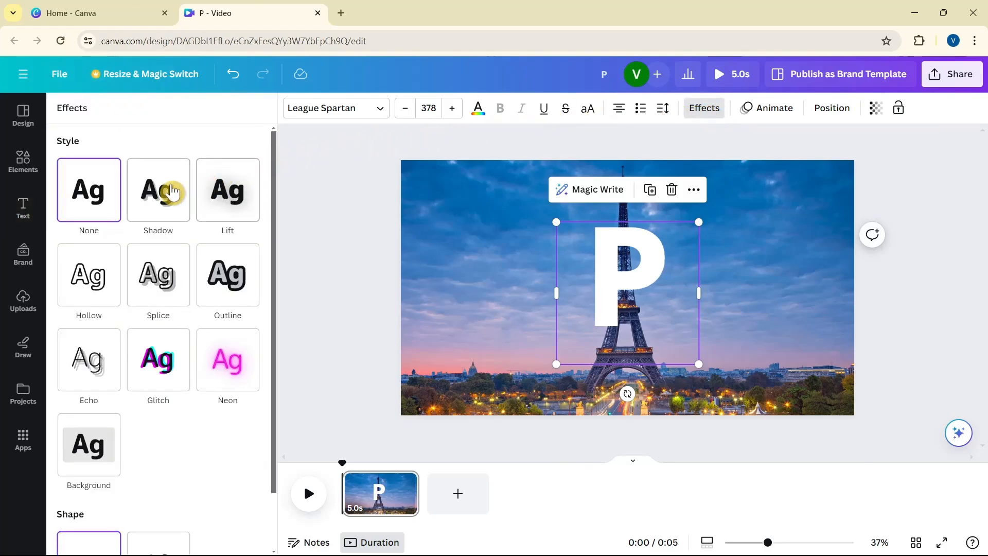
pyautogui.click(163, 198)
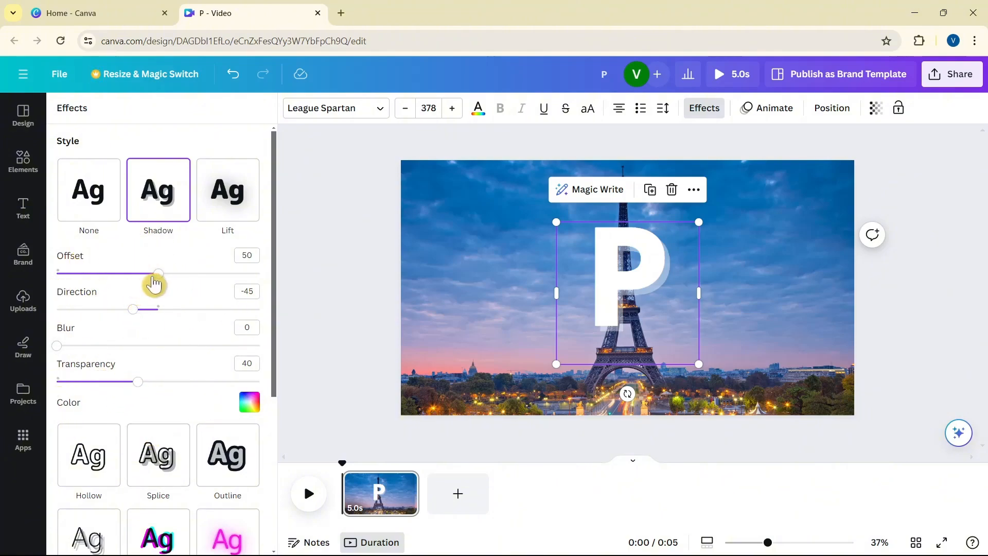
pyautogui.moveTo(161, 278); pyautogui.dragTo(187, 281)
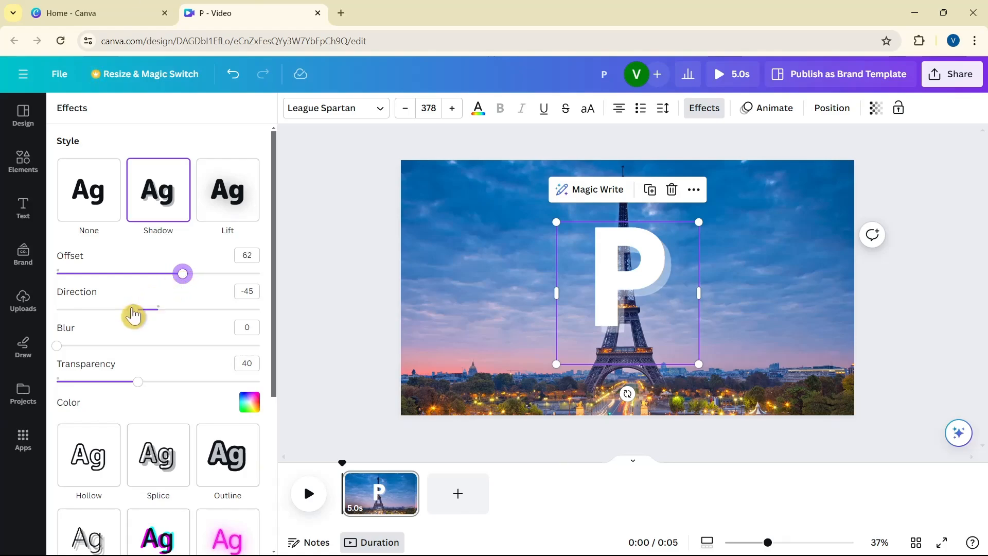
pyautogui.moveTo(133, 315); pyautogui.dragTo(103, 315)
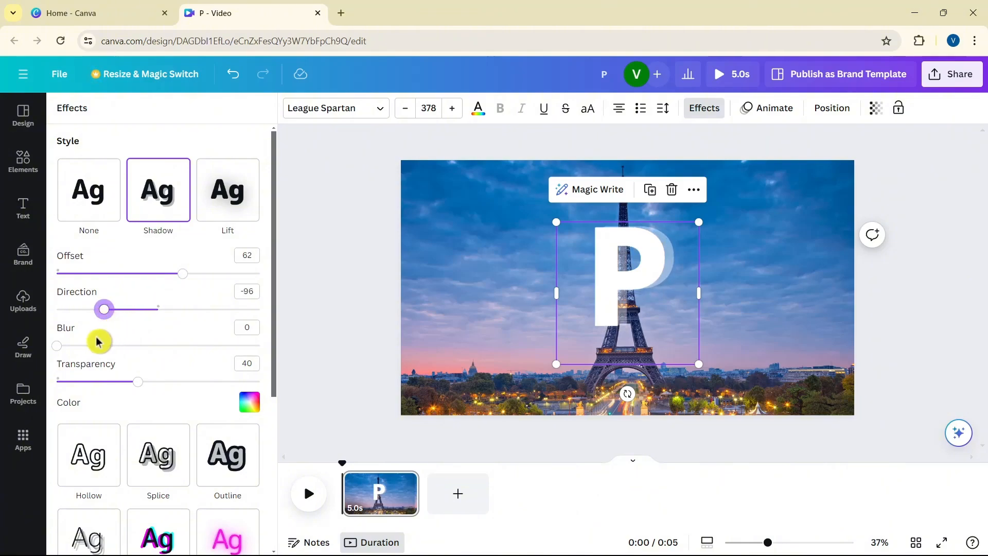
pyautogui.moveTo(60, 349); pyautogui.dragTo(154, 357)
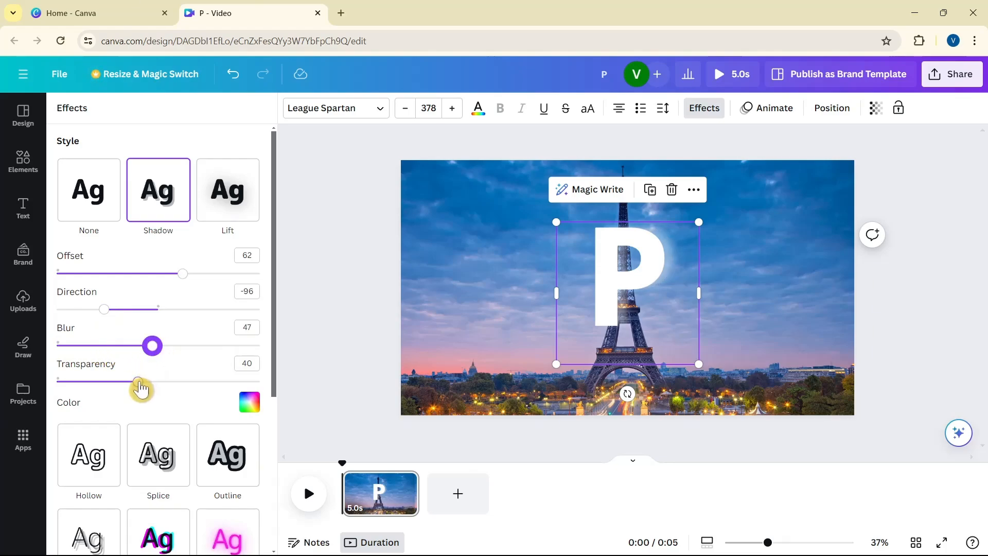
pyautogui.moveTo(141, 388); pyautogui.dragTo(213, 393)
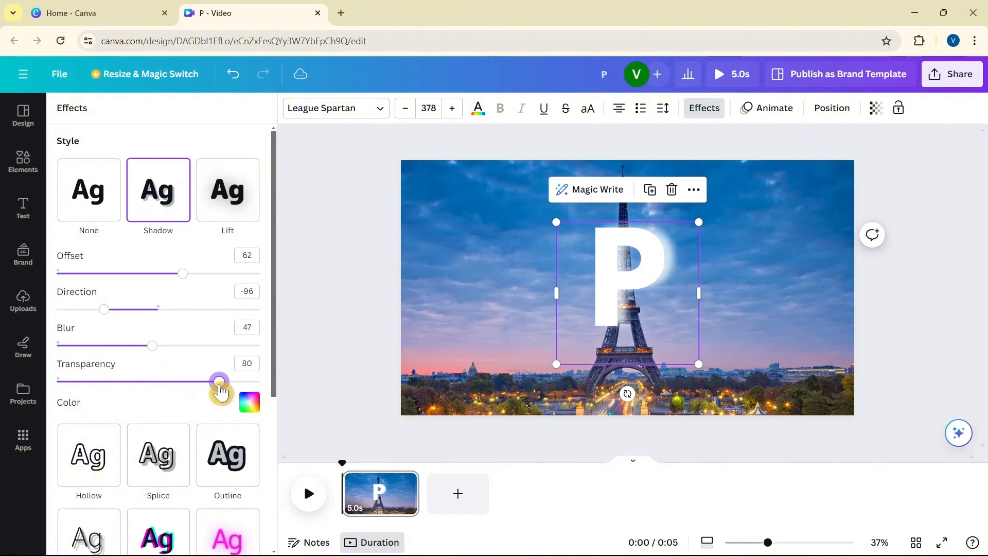
# - Set the colour of the letter P's shadow to black
pyautogui.click(249, 404)
pyautogui.scroll(-5, 148, 336)
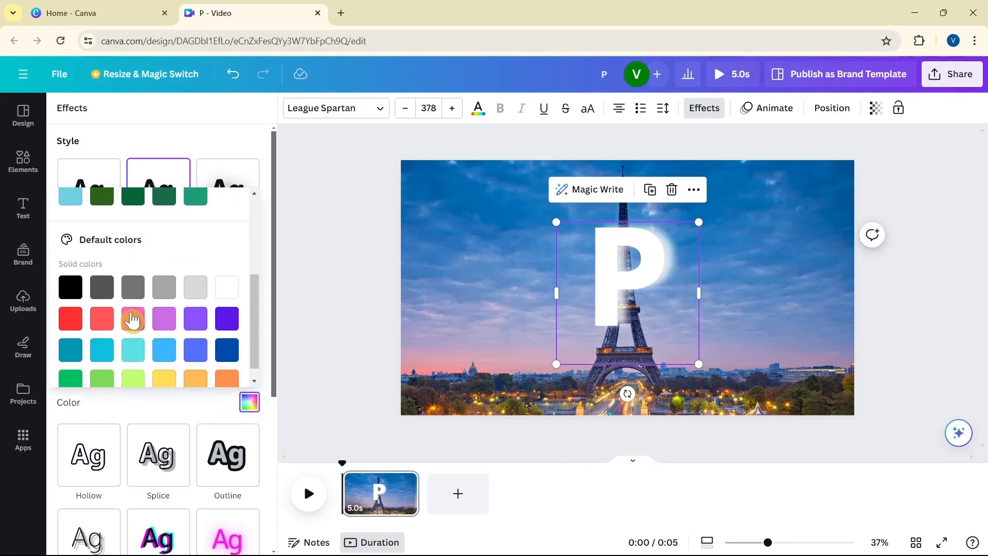
pyautogui.click(71, 281)
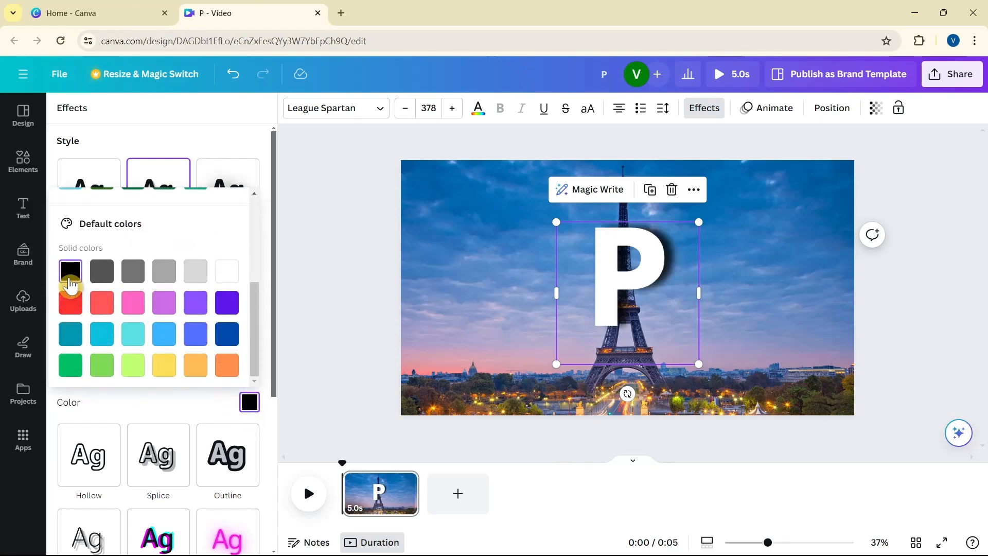
pyautogui.click(369, 335)
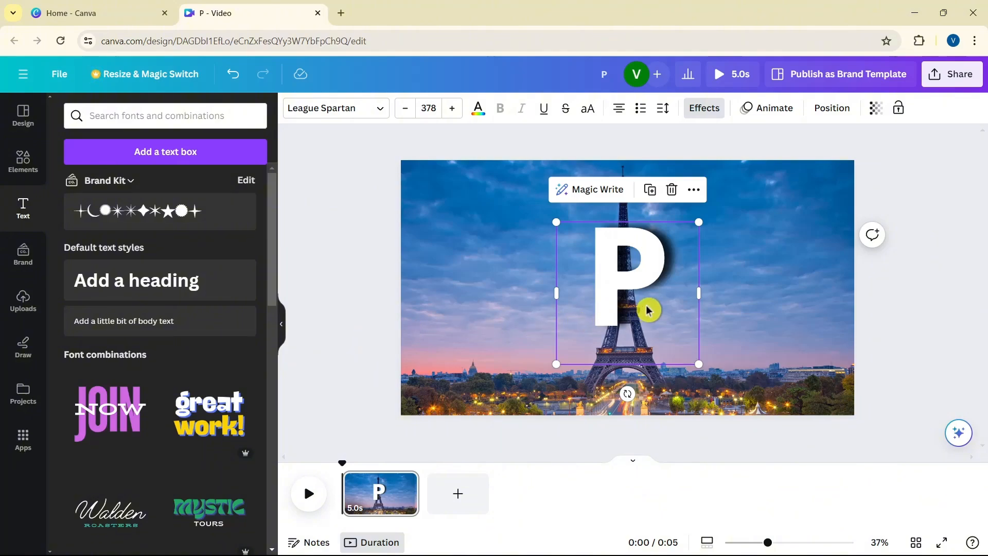
# - Move the letter P to the sky left of the Eiffel Tower and narrow its text box slightly
pyautogui.moveTo(646, 309); pyautogui.dragTo(503, 303)
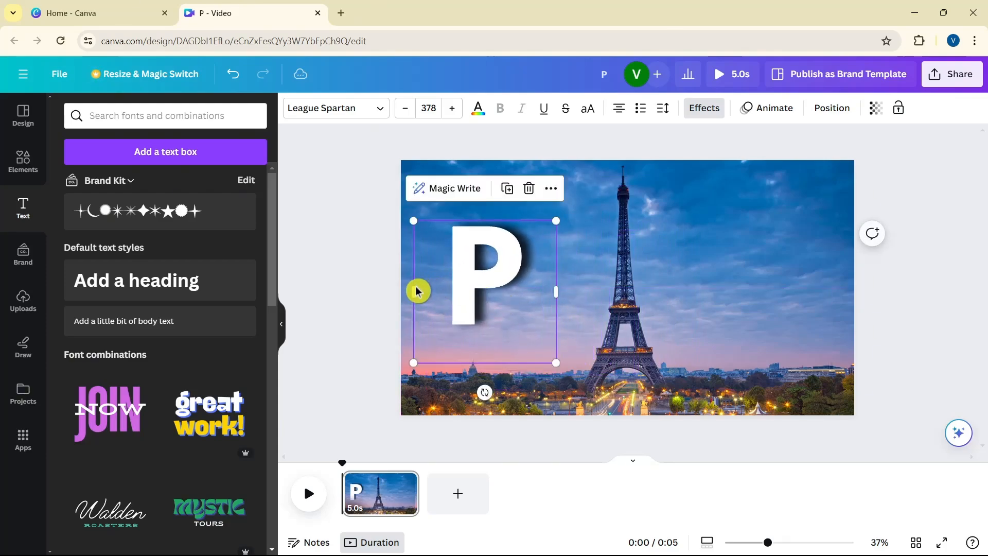
pyautogui.moveTo(417, 289); pyautogui.dragTo(432, 293)
pyautogui.moveTo(500, 297); pyautogui.dragTo(496, 296)
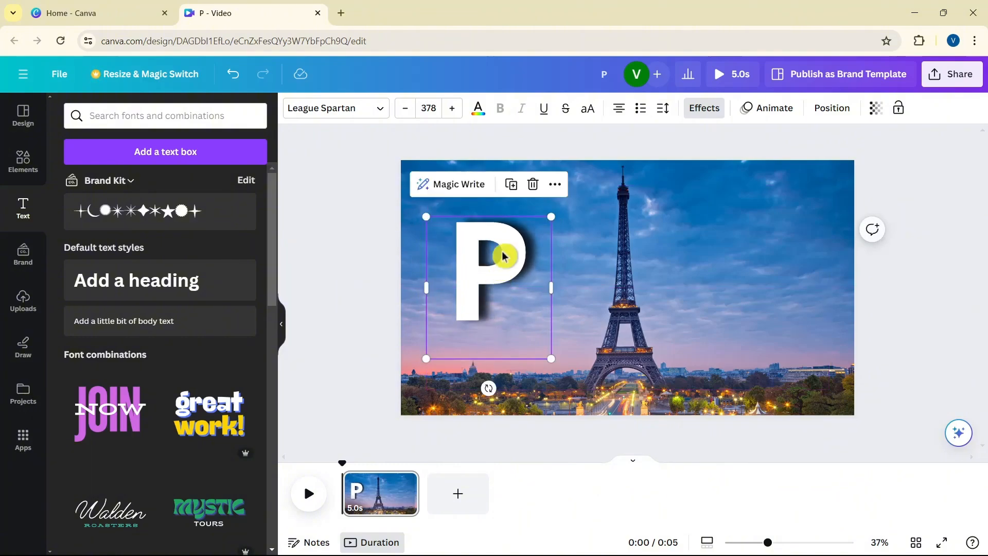
# - Duplicate the letter P, change the copy to A and place it directly to the right of the P
pyautogui.click(512, 185)
pyautogui.doubleClick(512, 272)
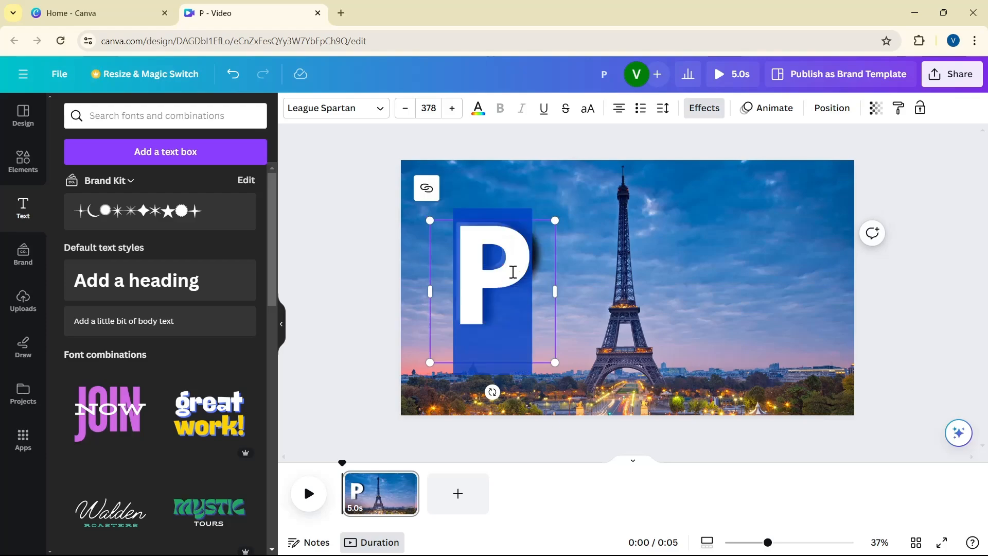
pyautogui.write('A')
pyautogui.click(625, 288)
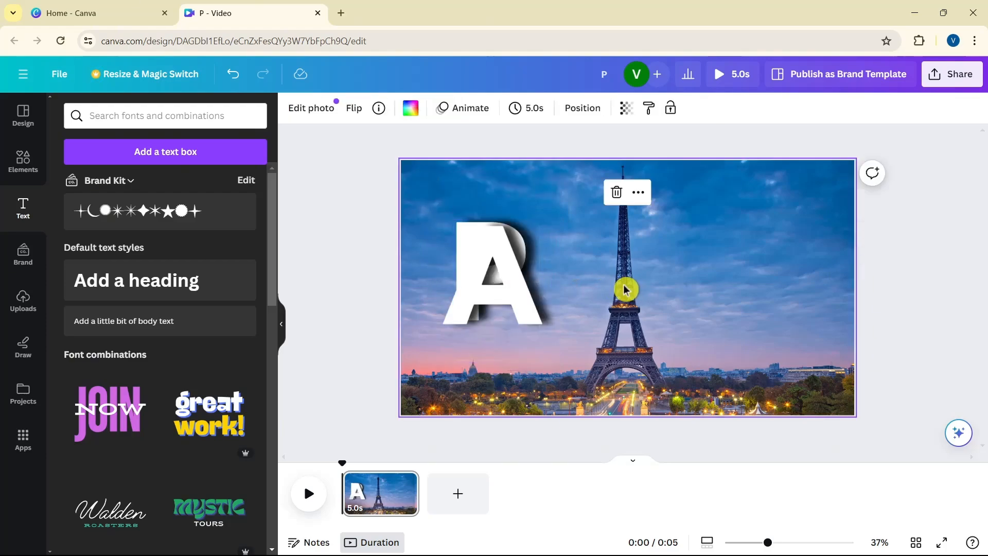
pyautogui.click(514, 293)
pyautogui.moveTo(514, 294); pyautogui.dragTo(585, 284)
# - Duplicate the letter A, change the copy to R and place it directly to the right of the A
pyautogui.doubleClick(570, 291)
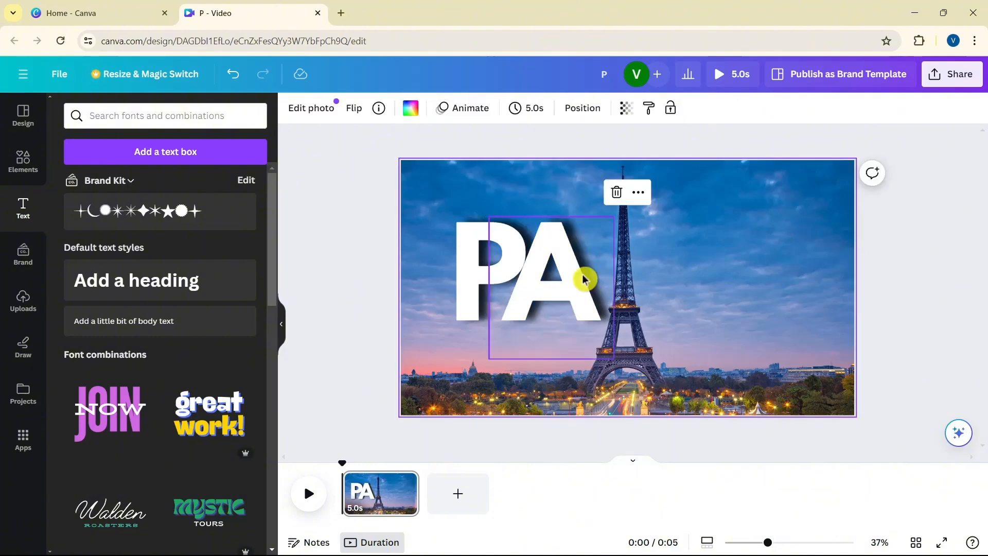
pyautogui.doubleClick(555, 277)
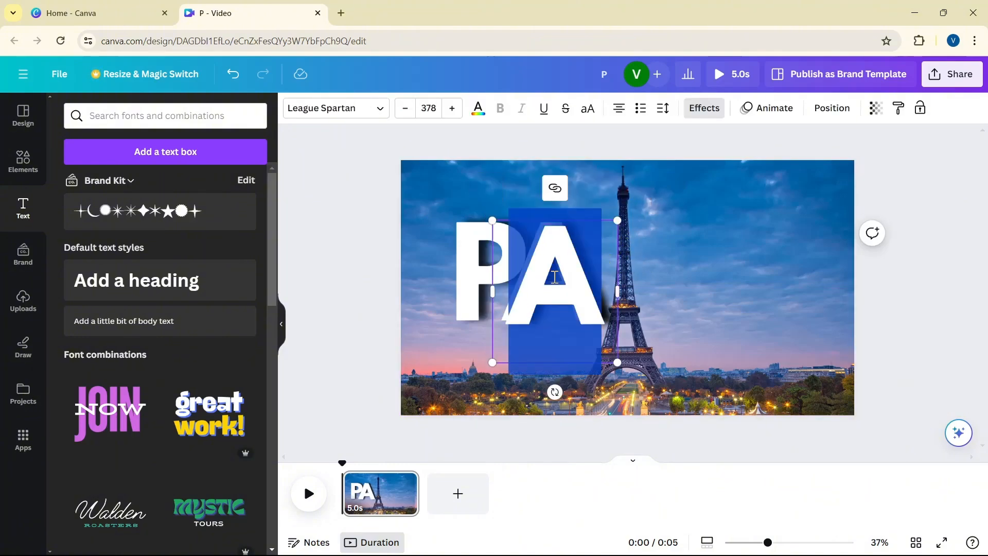
pyautogui.write('R')
pyautogui.click(581, 293)
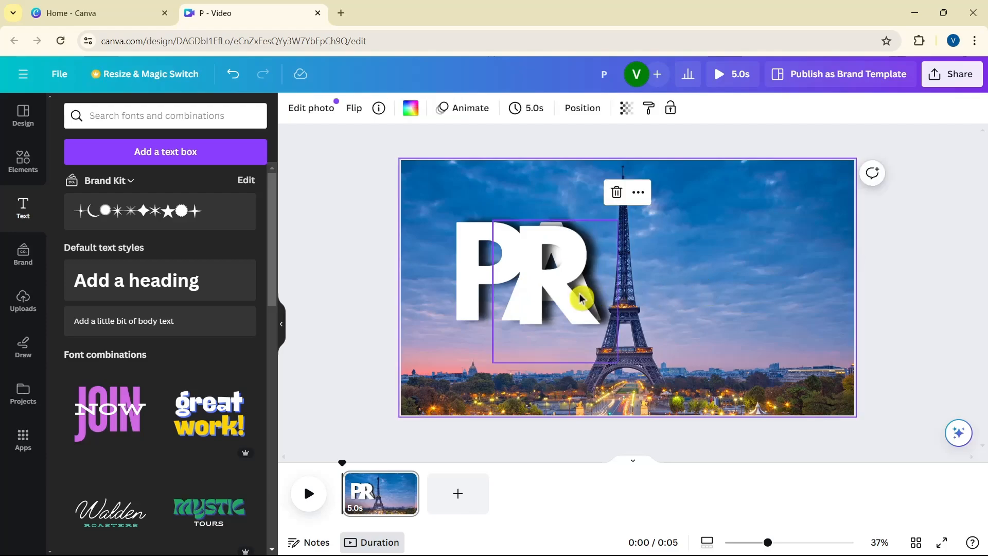
pyautogui.moveTo(580, 294); pyautogui.dragTo(645, 288)
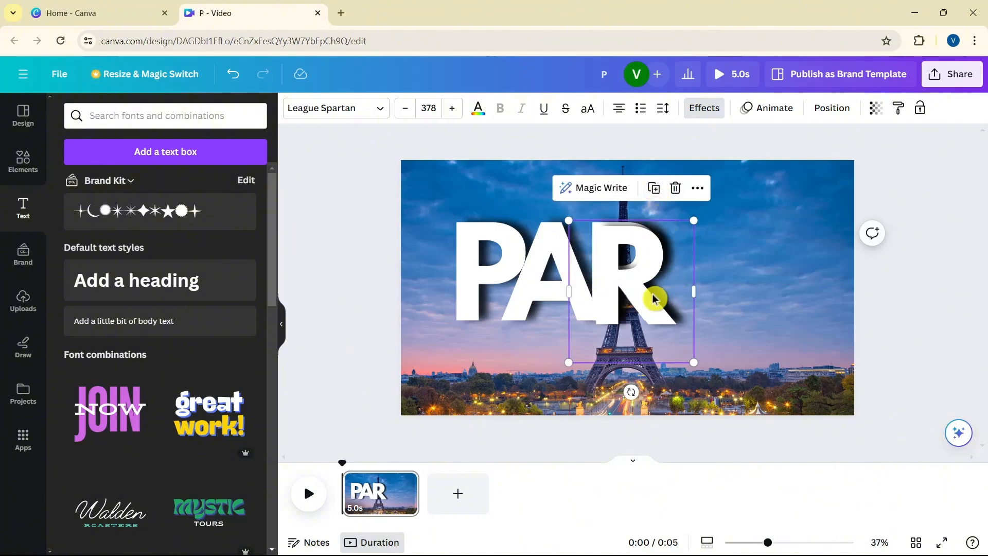
# - Duplicate the letter R, change the copy to I and place it directly to the right of the R
pyautogui.doubleClick(653, 298)
pyautogui.write('I')
pyautogui.click(722, 286)
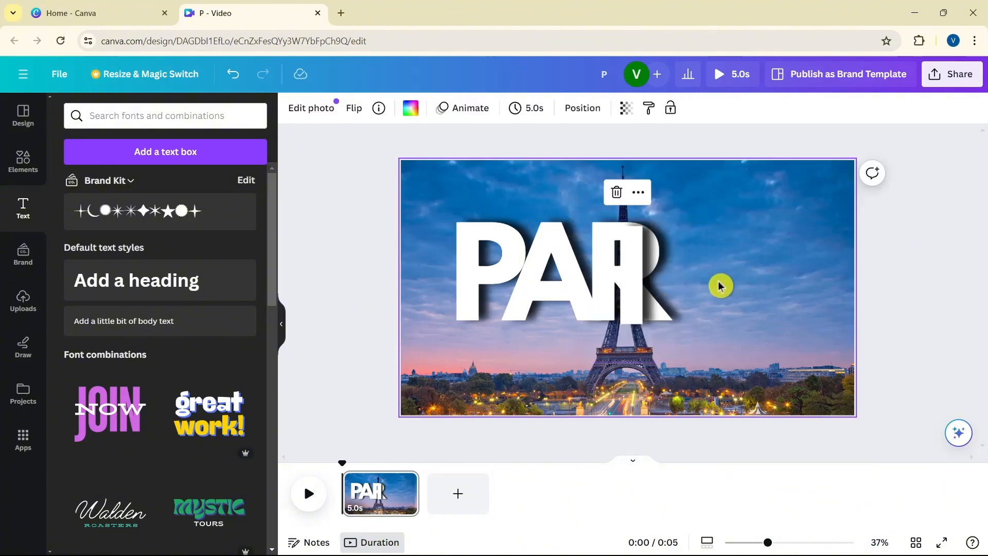
pyautogui.moveTo(631, 285); pyautogui.dragTo(672, 289)
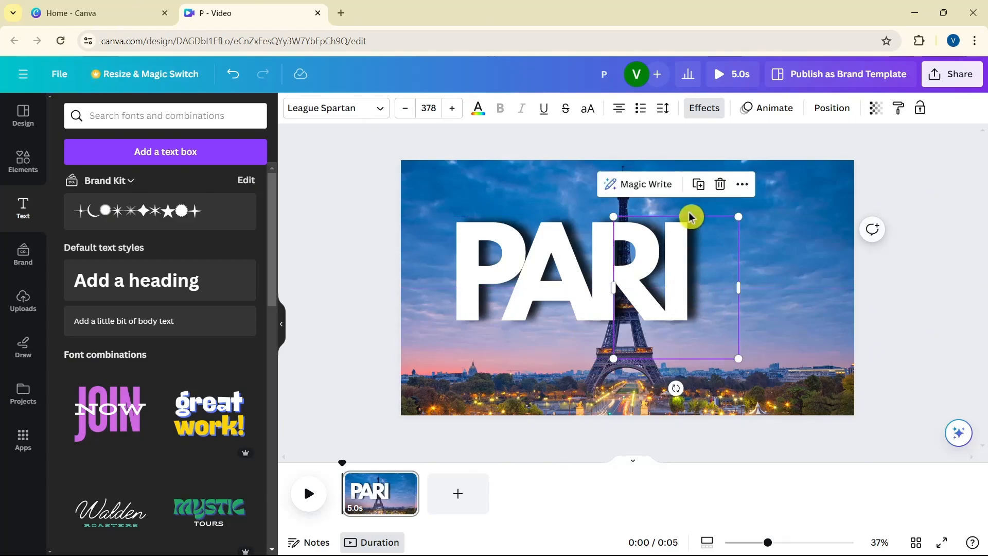
# - Duplicate the letter I, change the copy to S and position it to complete the word PARIS
pyautogui.click(707, 207)
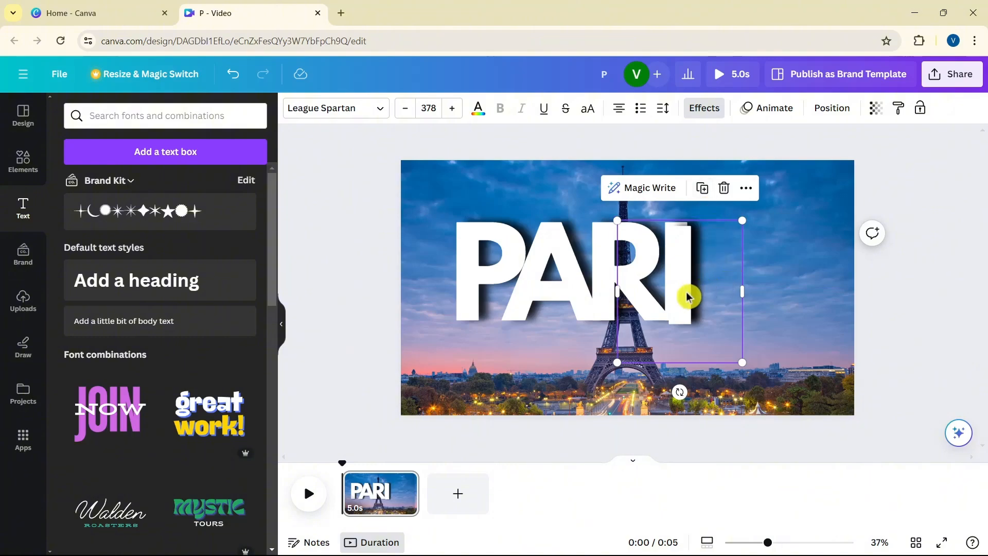
pyautogui.doubleClick(725, 285)
pyautogui.write('S')
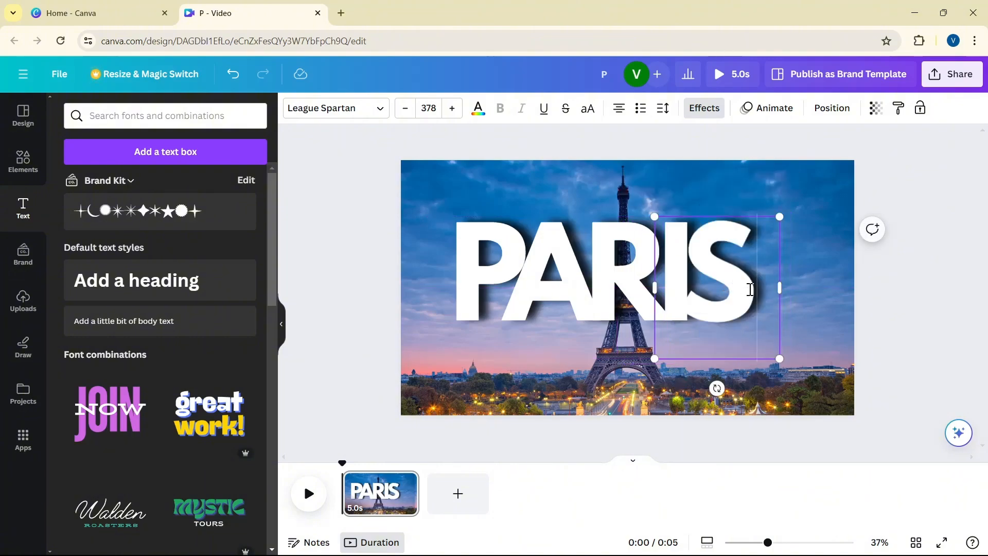
pyautogui.click(811, 273)
pyautogui.click(727, 283)
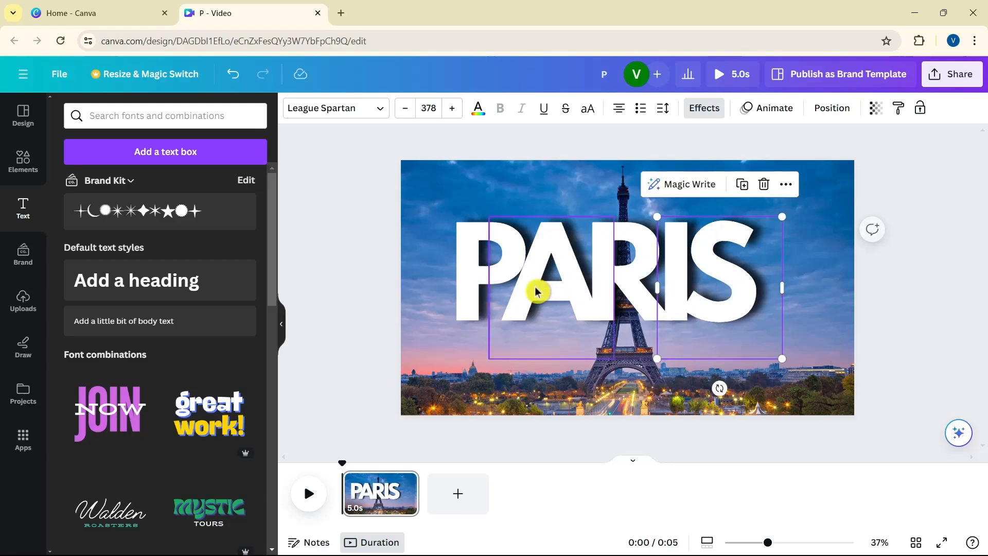
# - Nudge the letter P slightly closer to the A to tighten the spacing
pyautogui.click(486, 284)
pyautogui.moveTo(483, 280); pyautogui.dragTo(486, 280)
pyautogui.click(823, 299)
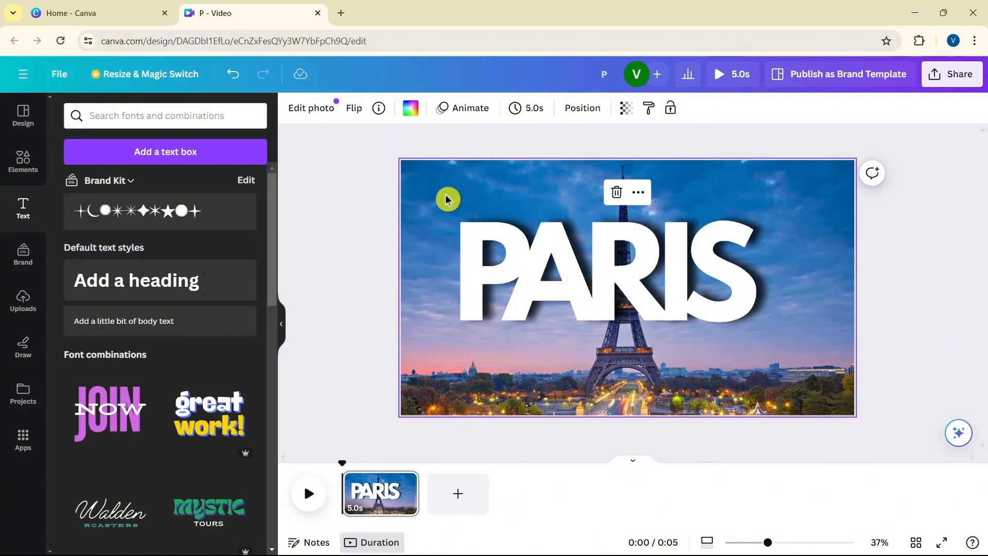
# - Select all five letters and move the word PARIS slightly right and down, near the middle of the photo
pyautogui.moveTo(439, 197); pyautogui.dragTo(807, 362)
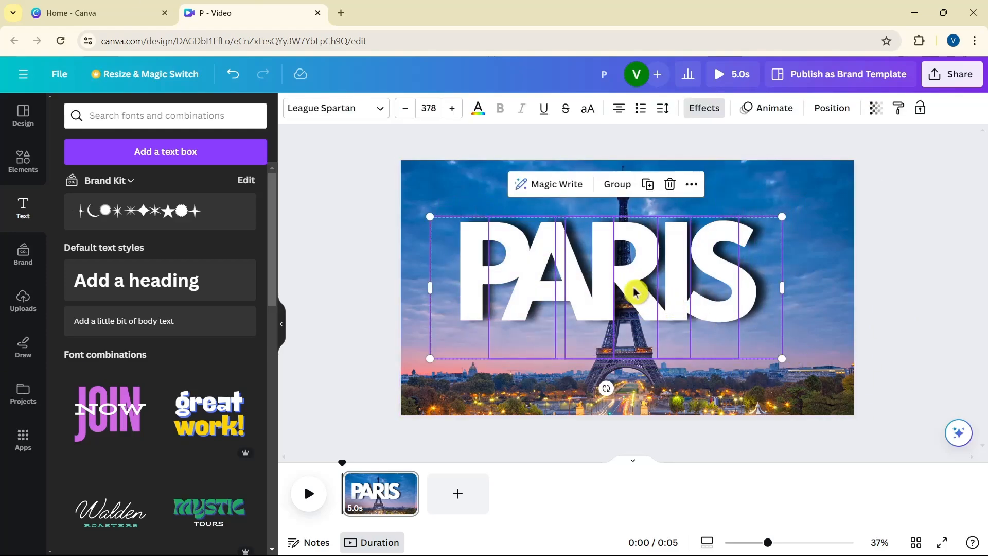
pyautogui.moveTo(634, 290); pyautogui.dragTo(654, 287)
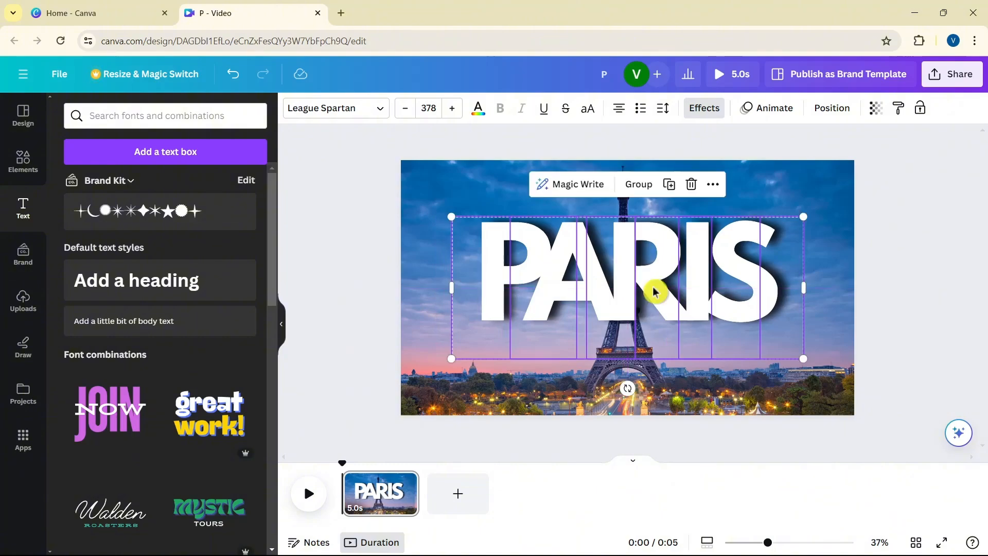
pyautogui.click(797, 189)
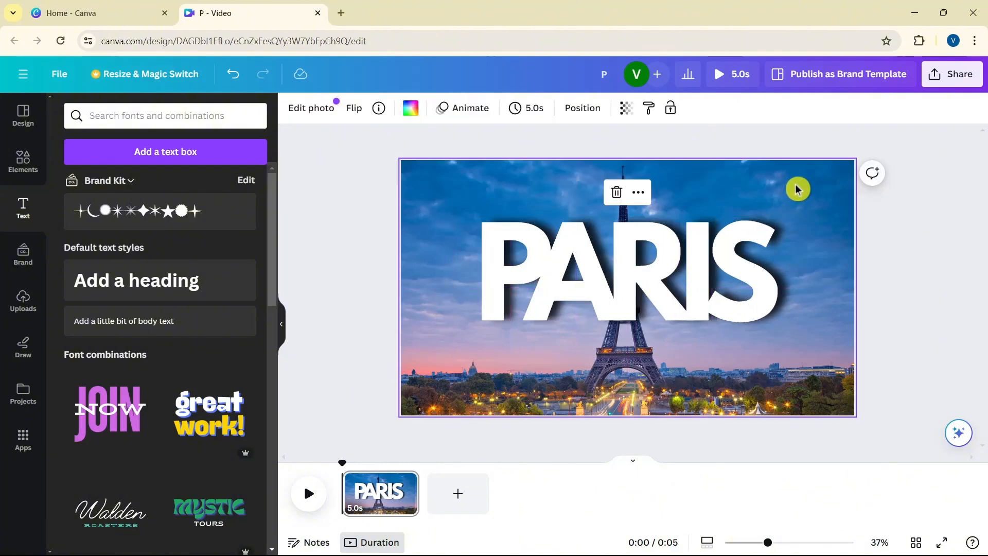
pyautogui.moveTo(446, 204); pyautogui.dragTo(772, 354)
pyautogui.moveTo(697, 294); pyautogui.dragTo(695, 306)
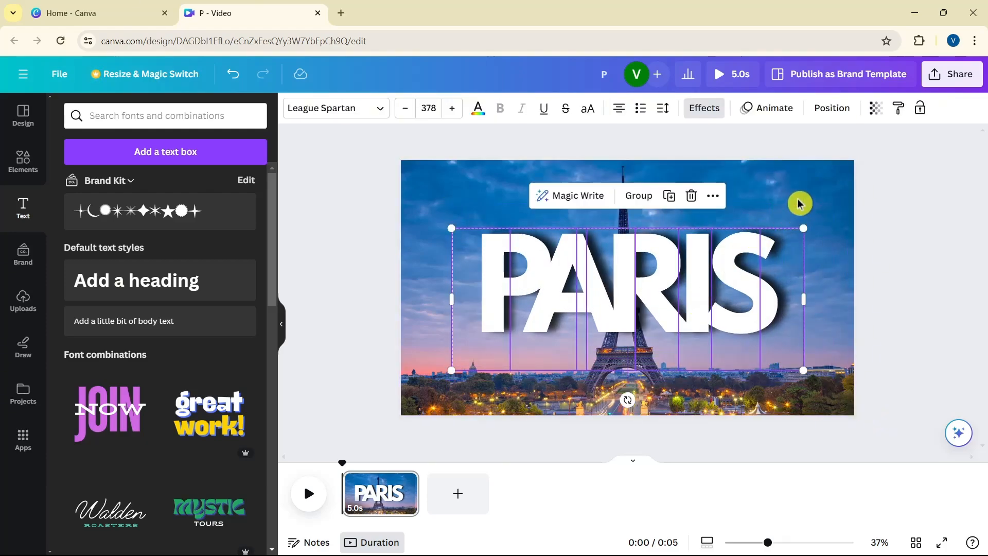
pyautogui.click(799, 204)
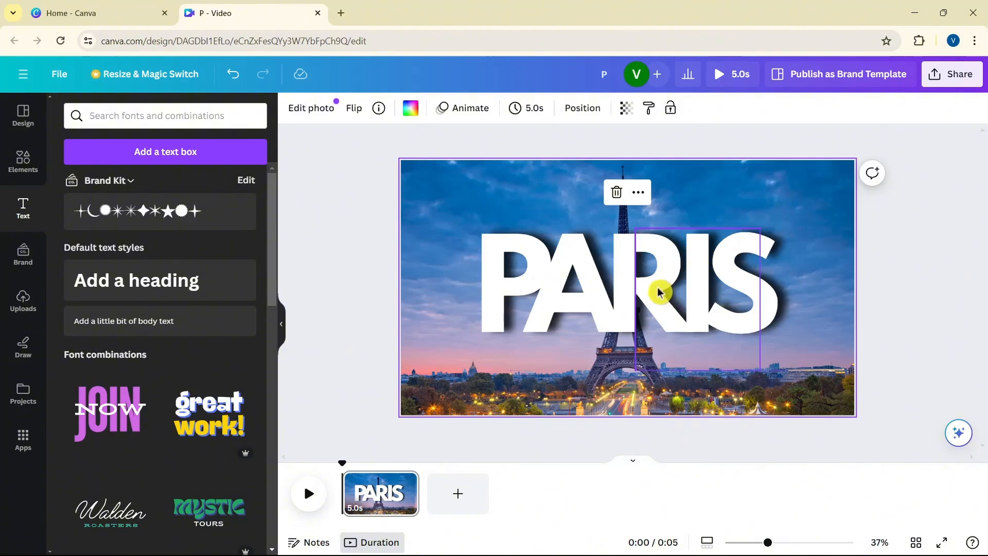
pyautogui.moveTo(444, 207); pyautogui.dragTo(815, 364)
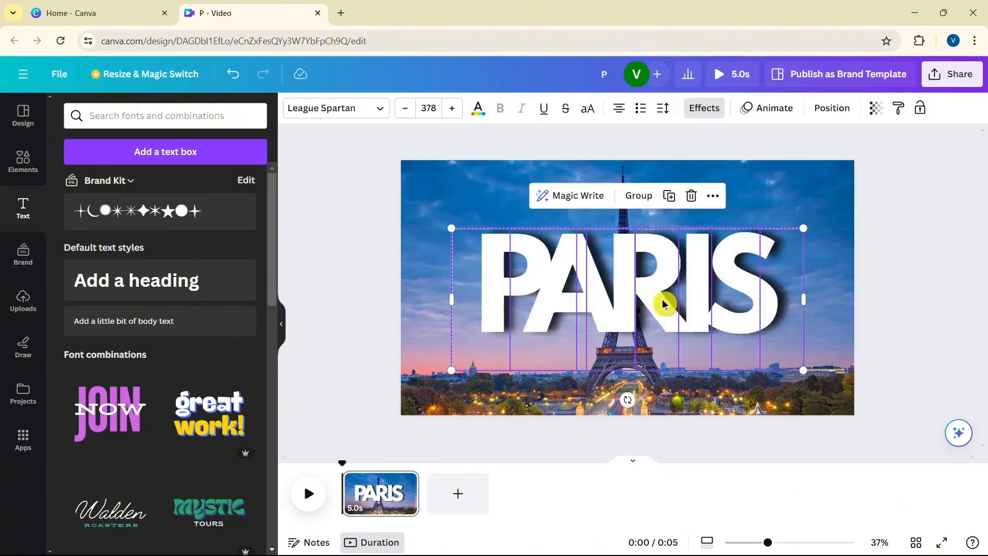
pyautogui.moveTo(662, 302)
pyautogui.mouseDown()
pyautogui.moveTo(640, 296)
pyautogui.moveTo(654, 299)
pyautogui.mouseUp()
pyautogui.click(769, 215)
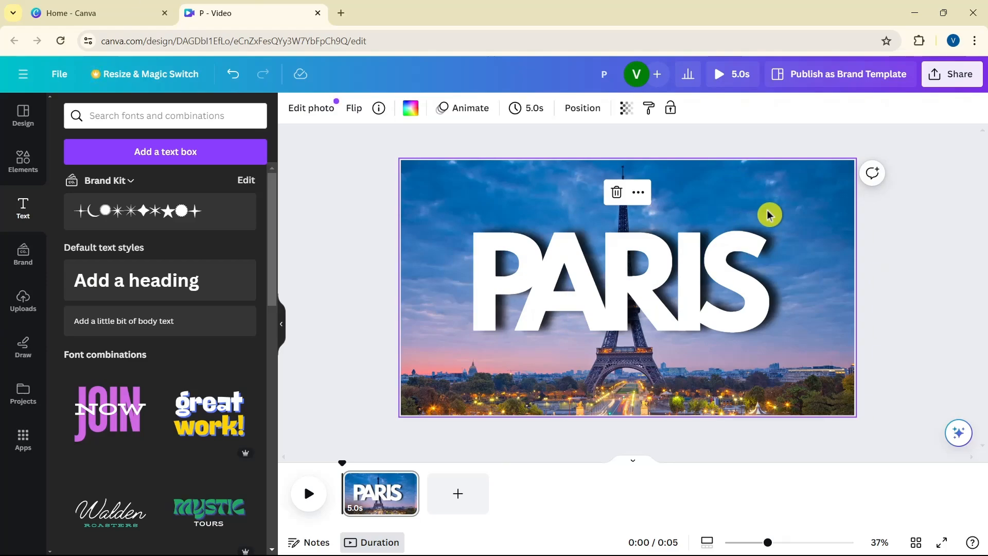
# - Reorder the letter layers so that P is on top, followed by A, R, I and S
pyautogui.click(478, 287)
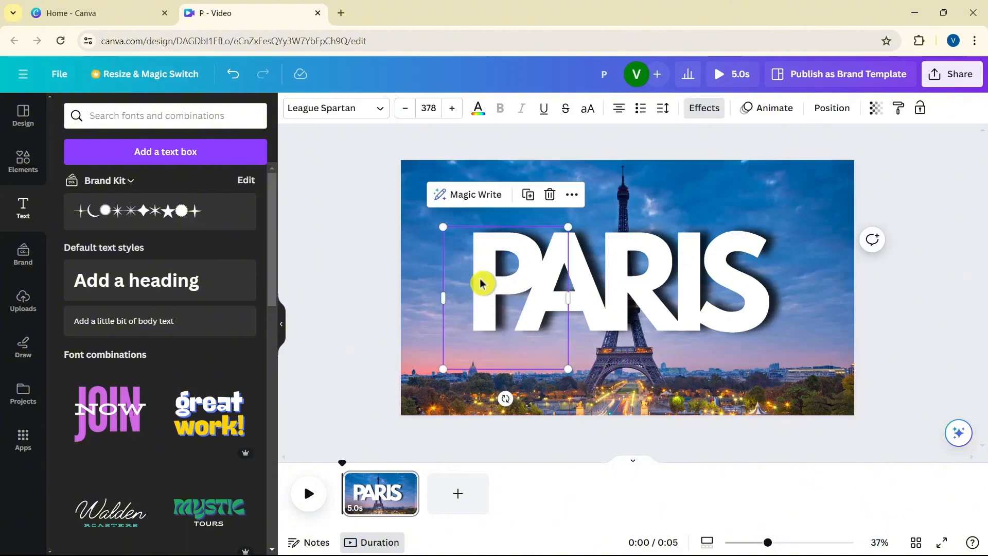
pyautogui.click(571, 197)
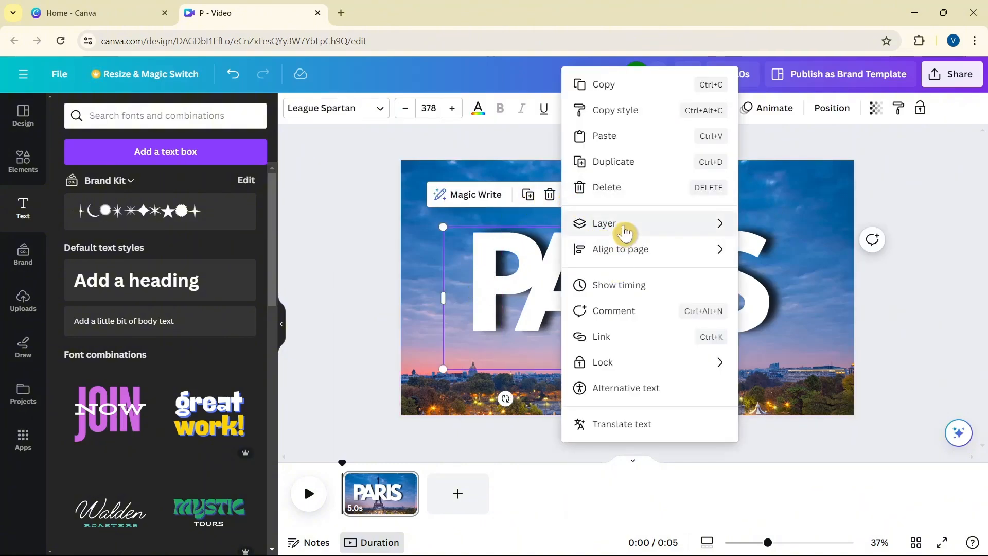
pyautogui.moveTo(722, 227)
pyautogui.click(786, 339)
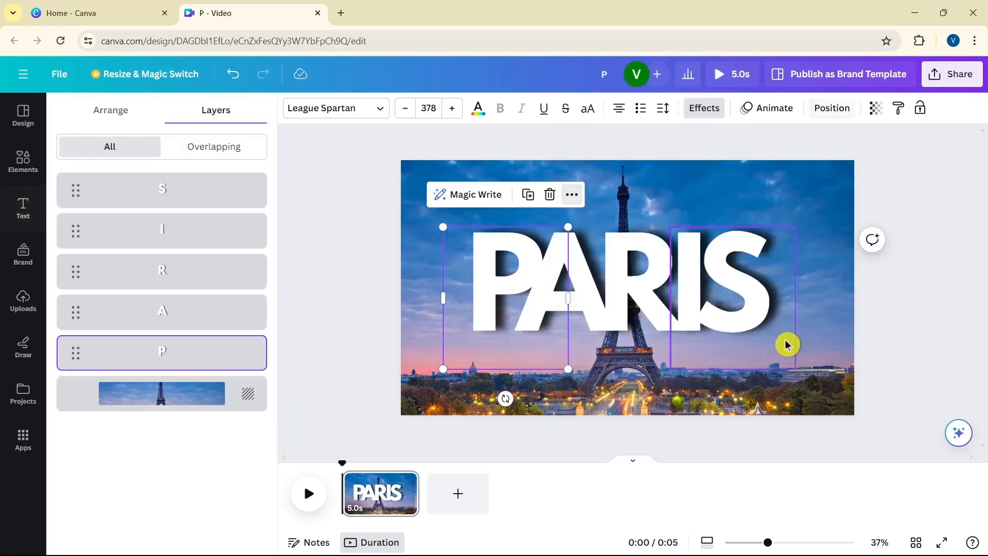
pyautogui.moveTo(187, 364); pyautogui.dragTo(186, 203)
pyautogui.moveTo(170, 335); pyautogui.dragTo(177, 229)
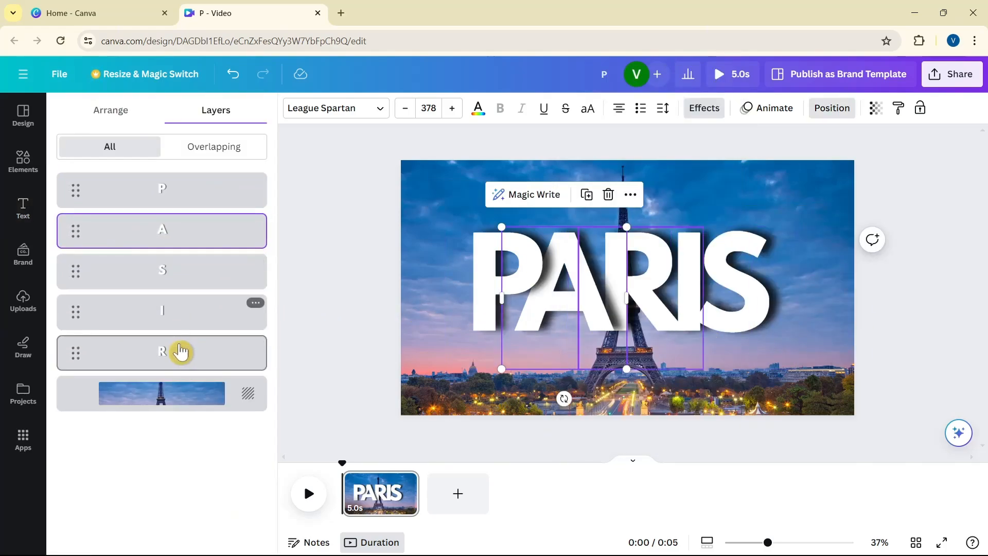
pyautogui.moveTo(181, 351); pyautogui.dragTo(187, 276)
pyautogui.moveTo(179, 353); pyautogui.dragTo(180, 300)
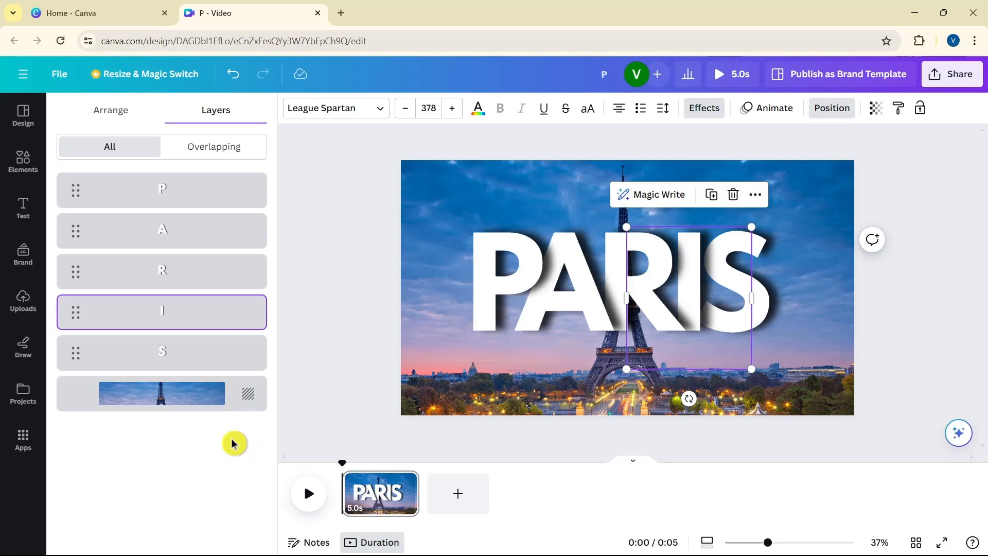
# - Duplicate the page with the PARIS lettering
pyautogui.click(383, 299)
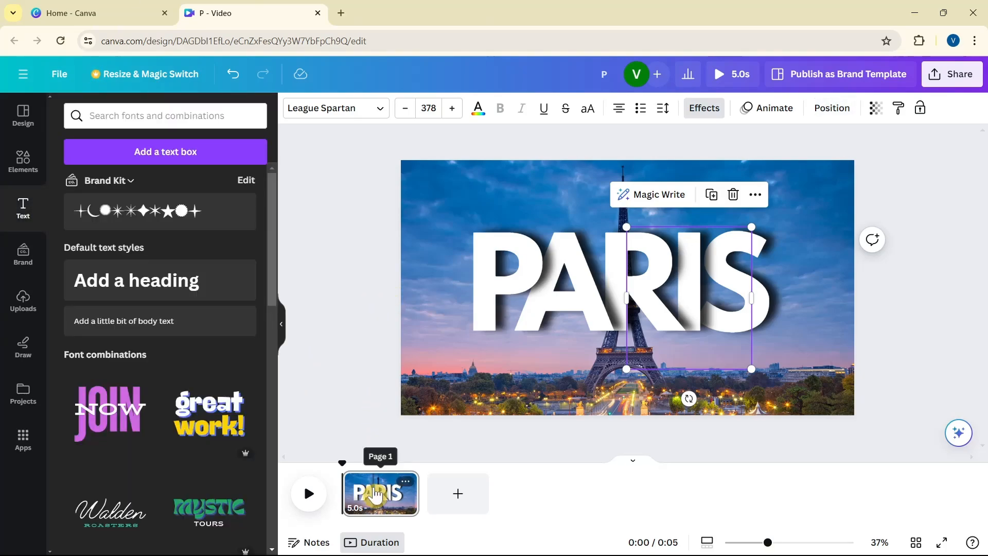
pyautogui.click(405, 485)
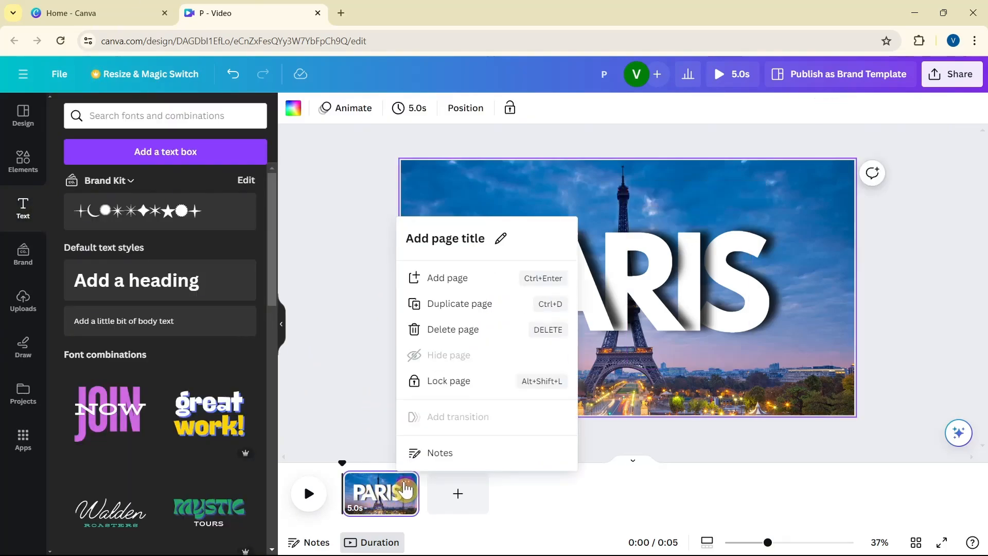
pyautogui.click(466, 305)
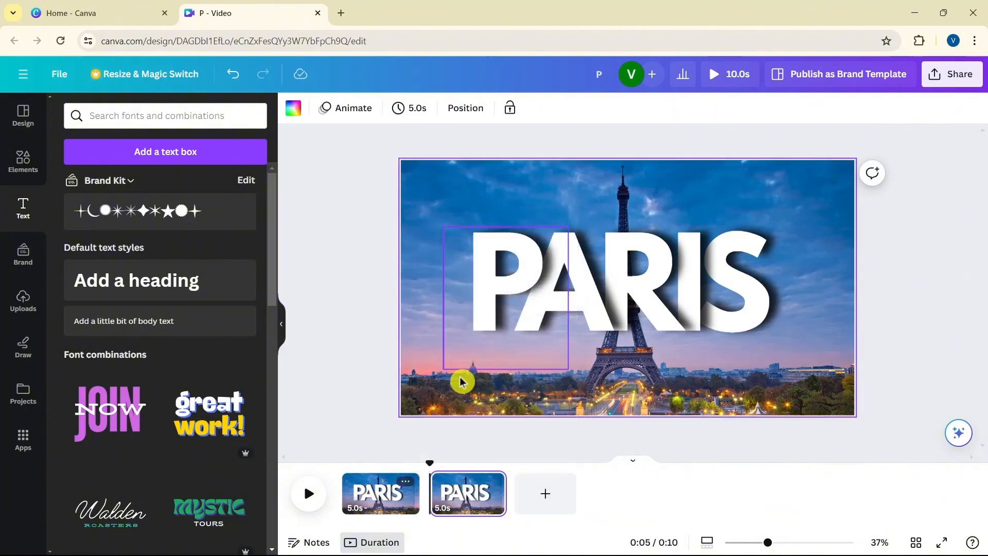
# - On the second page, select all five letters and align them to centre so they stack over the tower
pyautogui.click(449, 494)
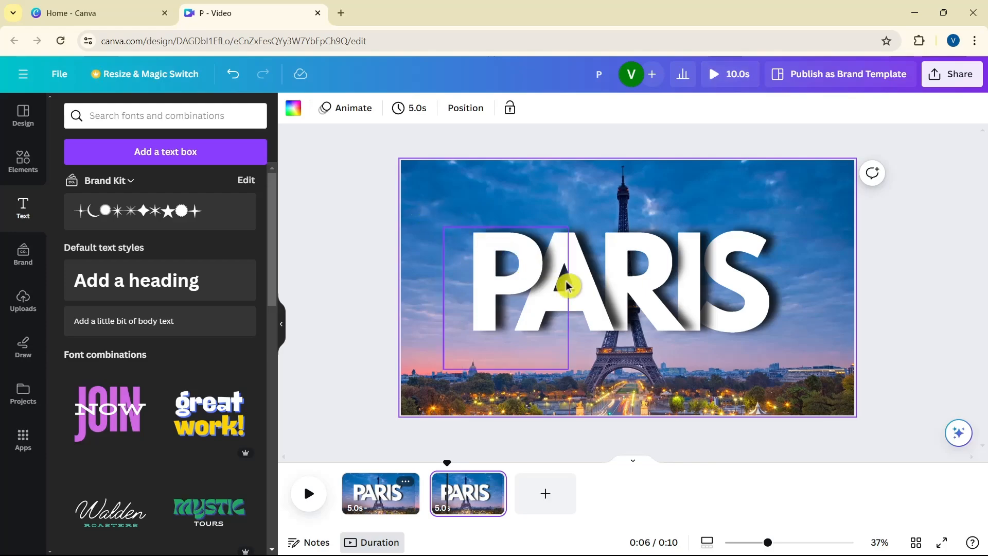
pyautogui.moveTo(418, 204); pyautogui.dragTo(803, 363)
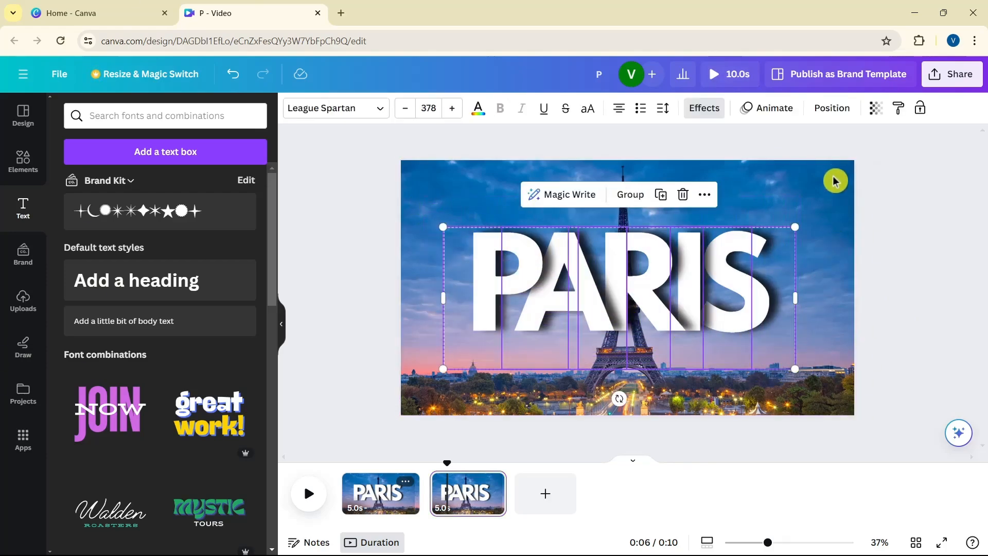
pyautogui.click(832, 108)
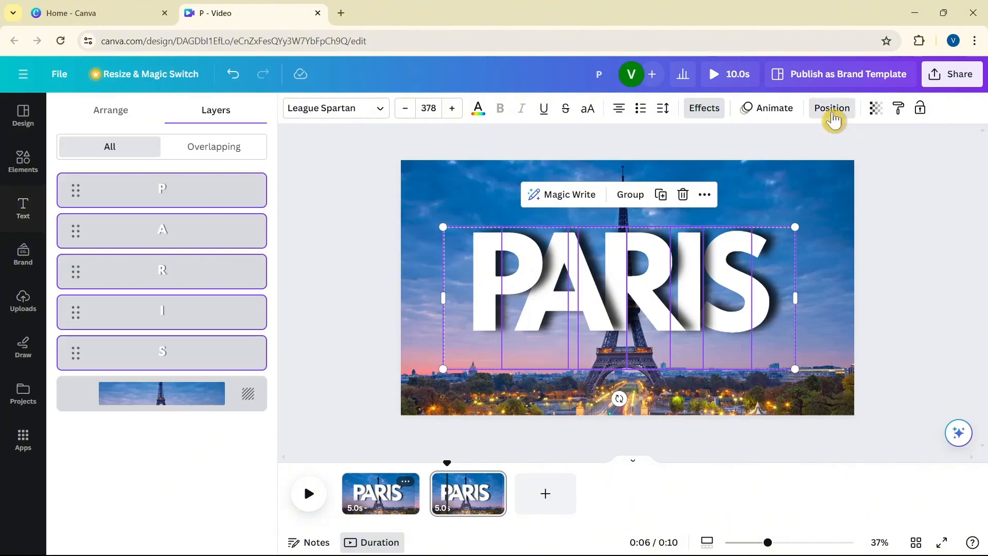
pyautogui.click(205, 150)
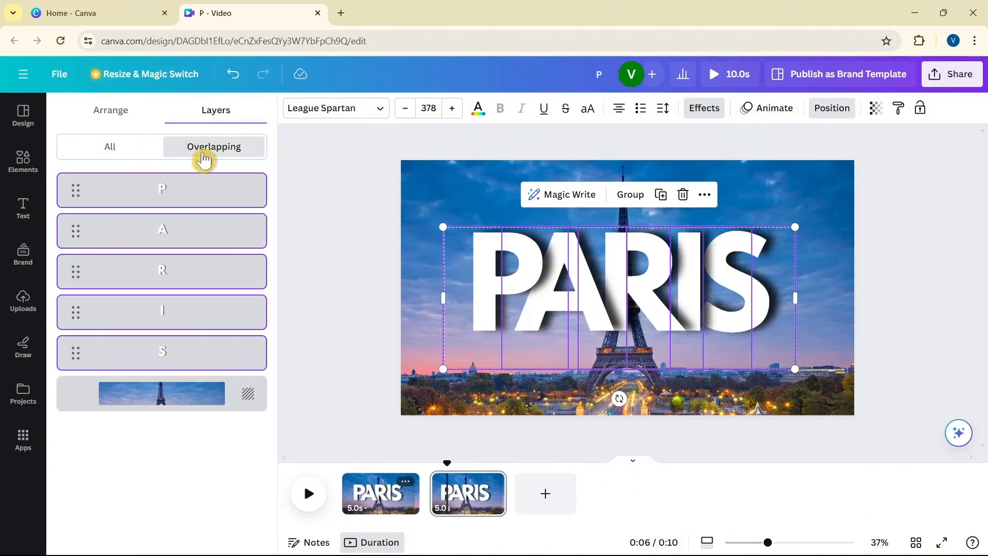
pyautogui.click(131, 119)
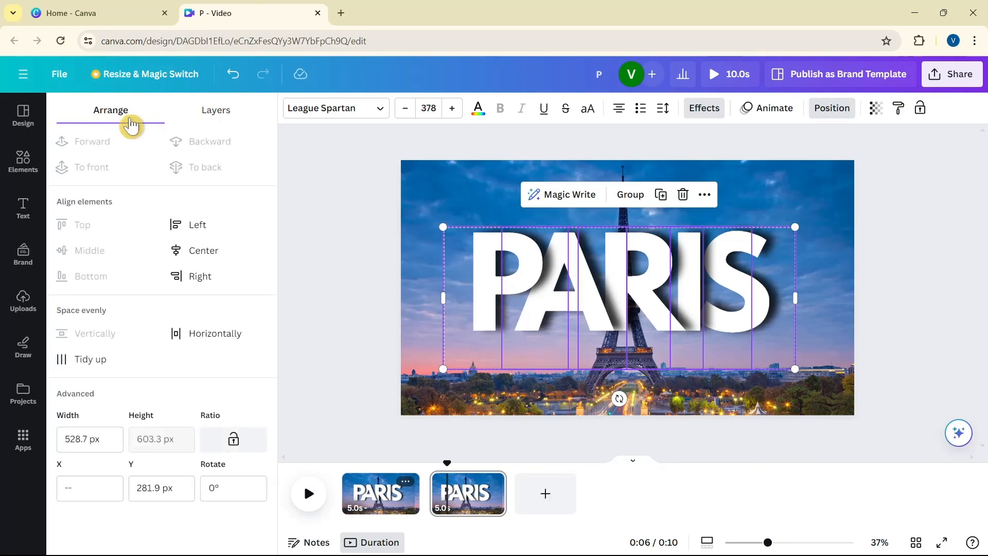
pyautogui.click(205, 263)
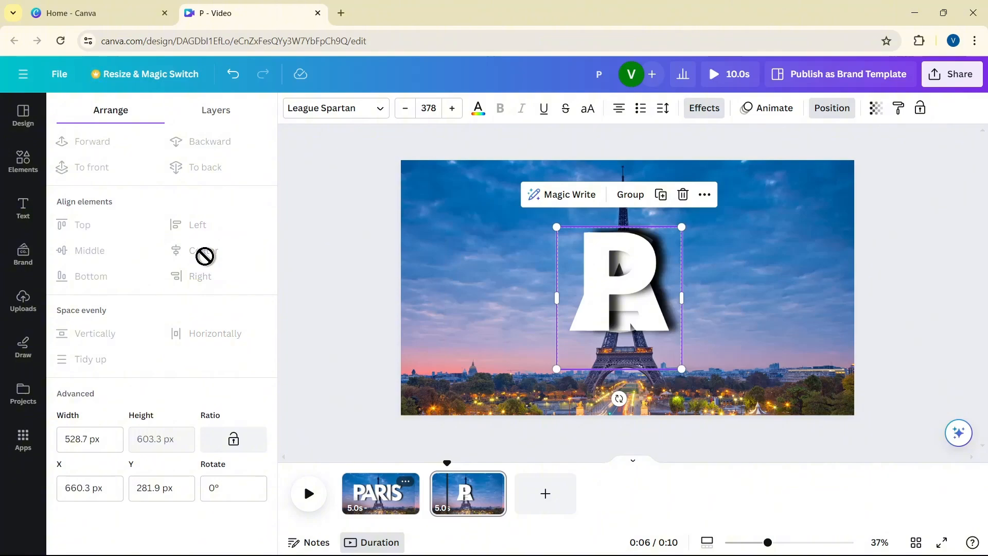
# - Try to move the stacked letters on the second page beyond the right edge of the photo, to about X 1878 px
pyautogui.moveTo(623, 322)
pyautogui.mouseDown()
pyautogui.moveTo(736, 307)
pyautogui.moveTo(742, 316)
pyautogui.moveTo(641, 318)
pyautogui.mouseUp()
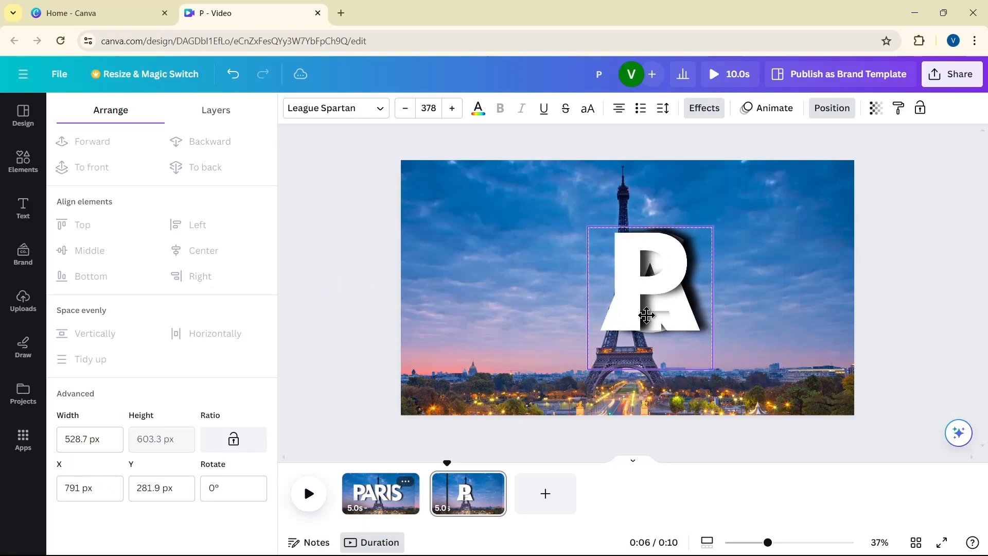
pyautogui.moveTo(600, 269); pyautogui.dragTo(903, 290)
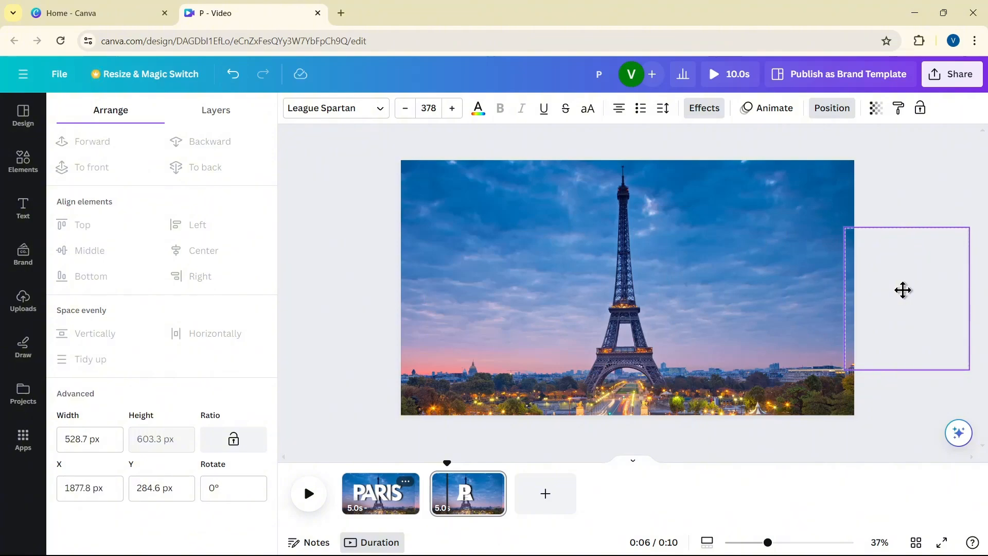
pyautogui.moveTo(903, 290); pyautogui.dragTo(905, 292)
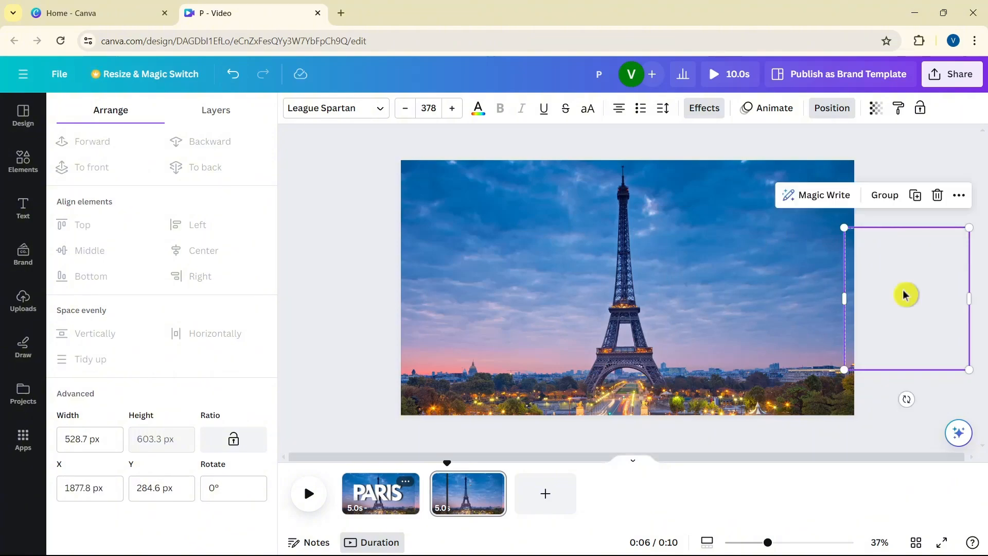
# - Delete the second page
pyautogui.click(938, 206)
pyautogui.click(493, 481)
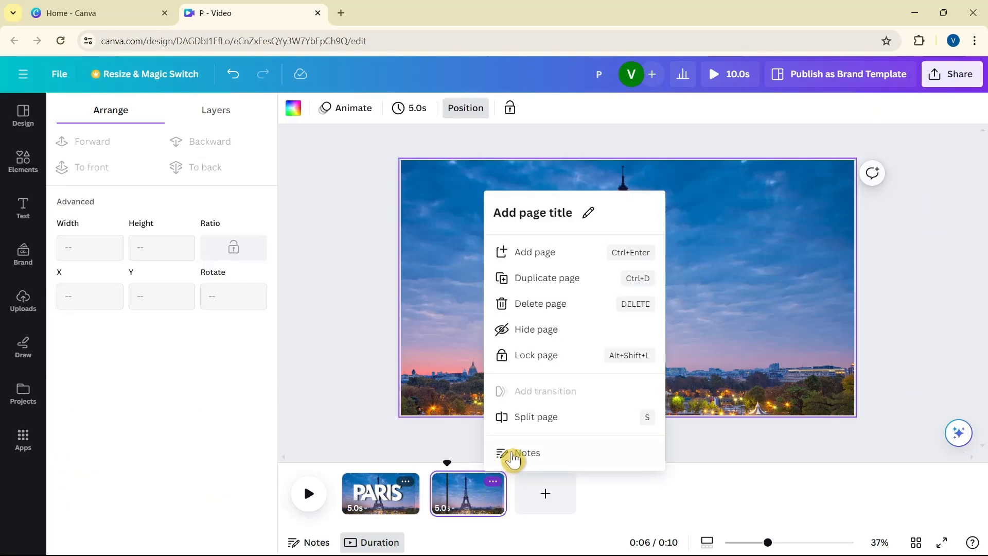
pyautogui.click(538, 304)
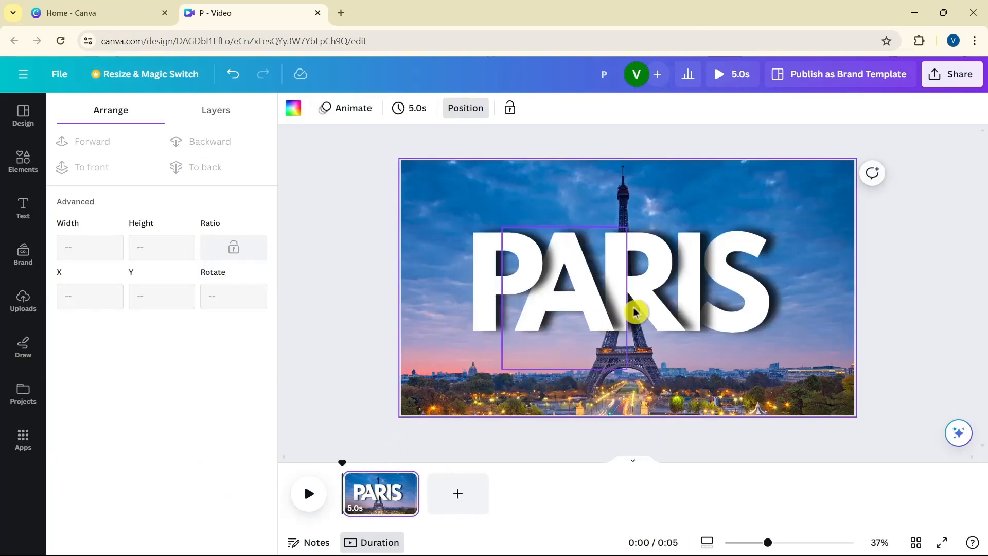
# - Select all five letters, move PARIS slightly up and right to the exact centre of the photo, and duplicate the page
pyautogui.click(713, 317)
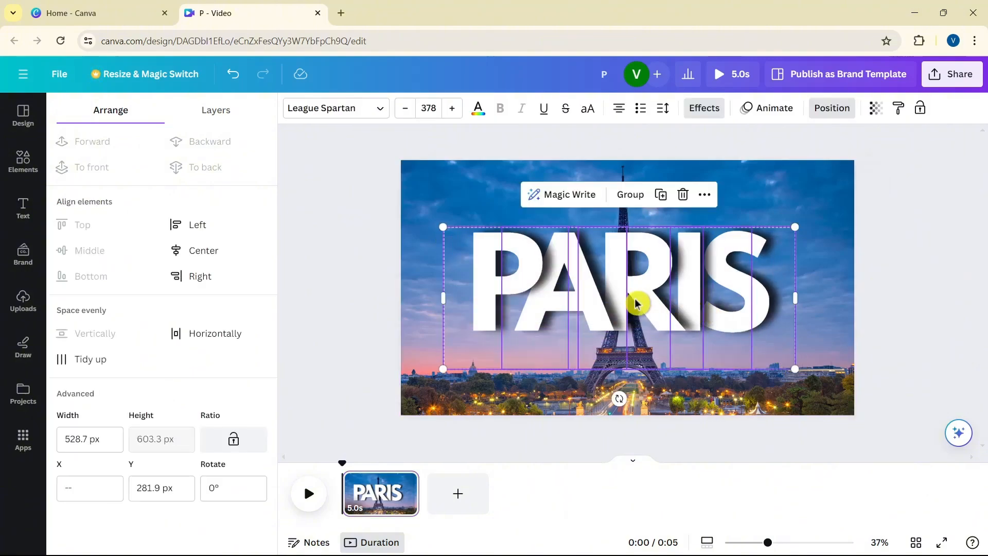
pyautogui.moveTo(636, 294); pyautogui.dragTo(642, 290)
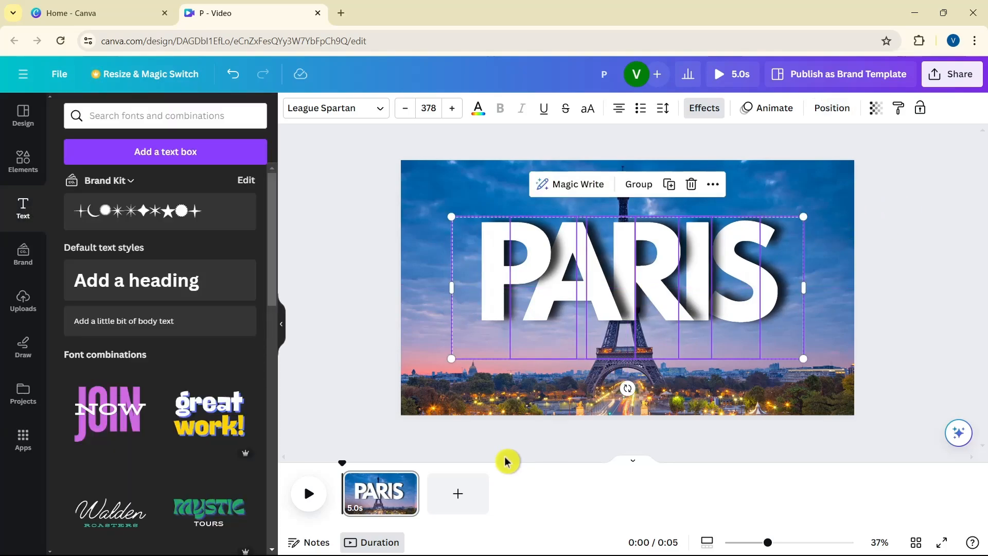
pyautogui.click(412, 483)
pyautogui.click(478, 307)
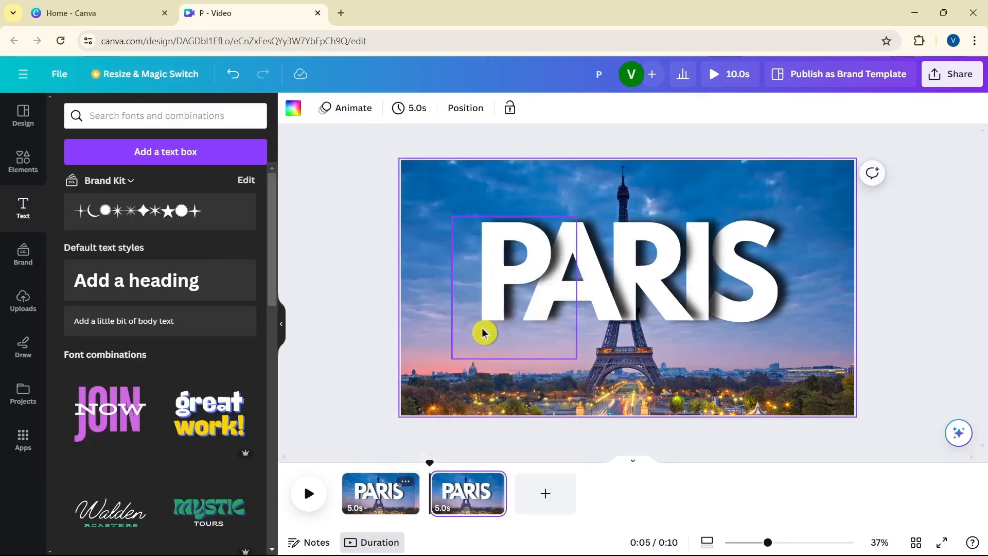
# - On the second page, align all five letters to centre and move the stack off the photo's right edge, to about X 1883 px
pyautogui.click(458, 502)
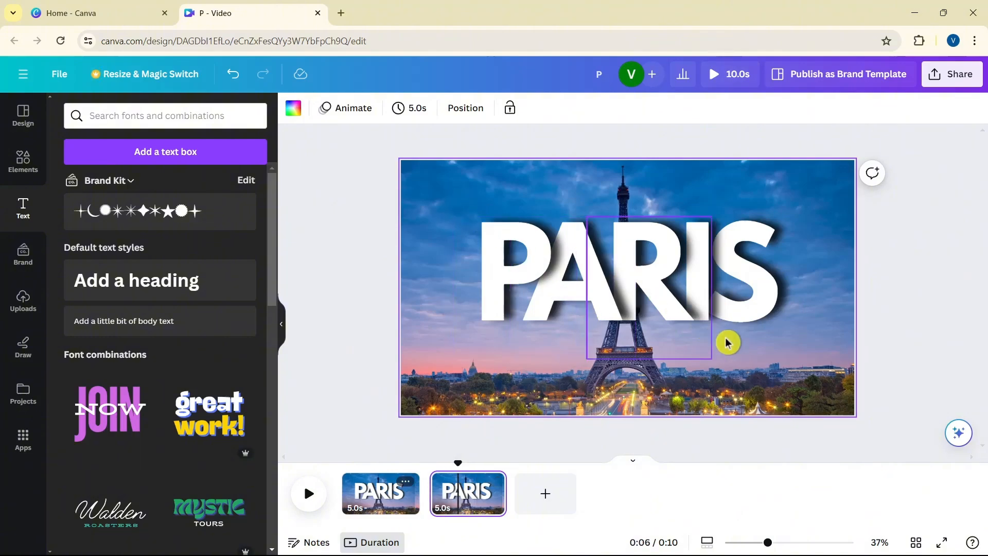
pyautogui.moveTo(437, 206); pyautogui.dragTo(812, 384)
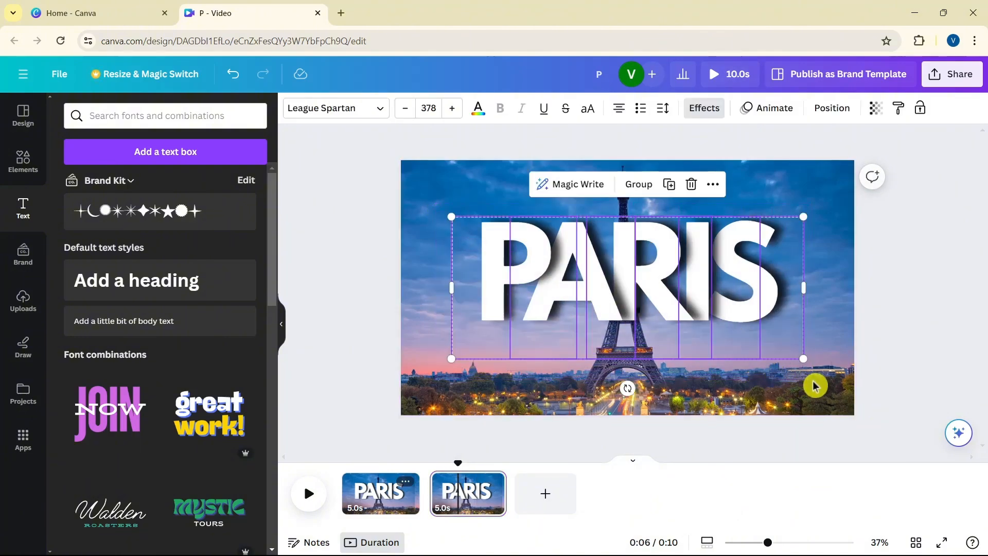
pyautogui.click(834, 109)
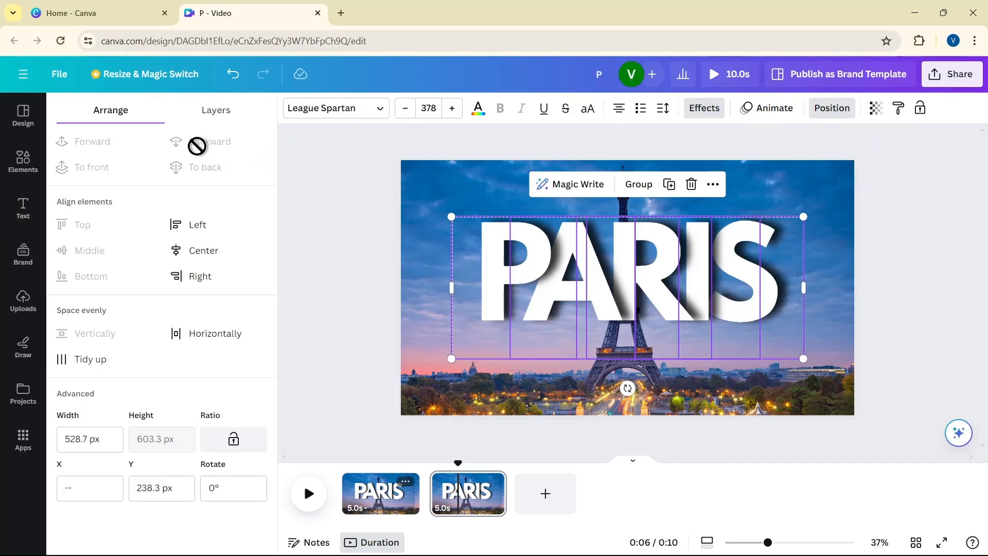
pyautogui.click(211, 123)
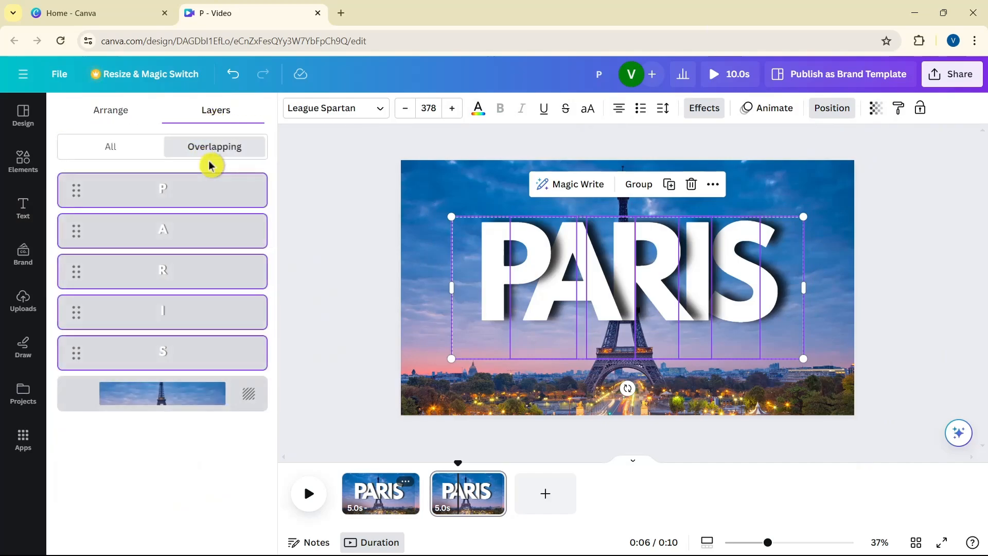
pyautogui.click(130, 117)
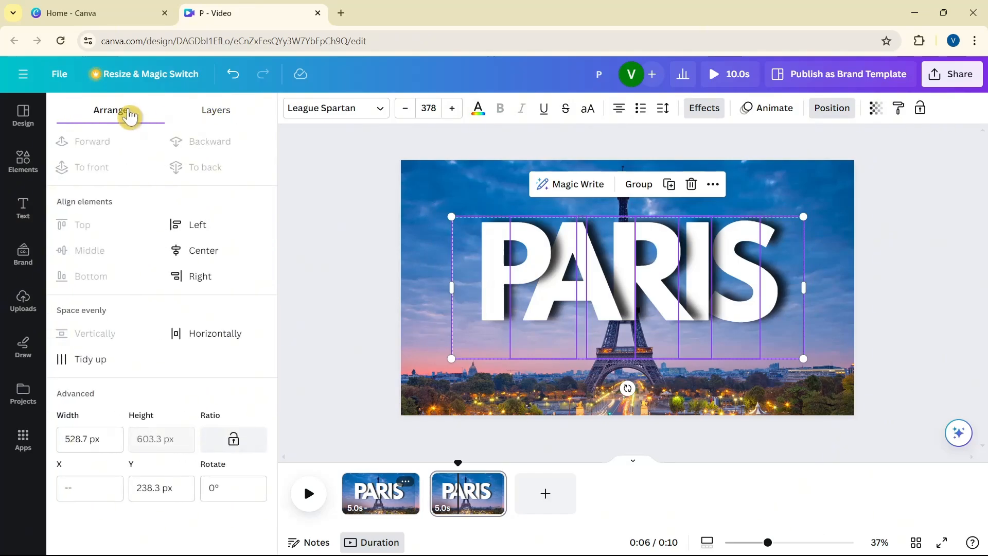
pyautogui.click(214, 257)
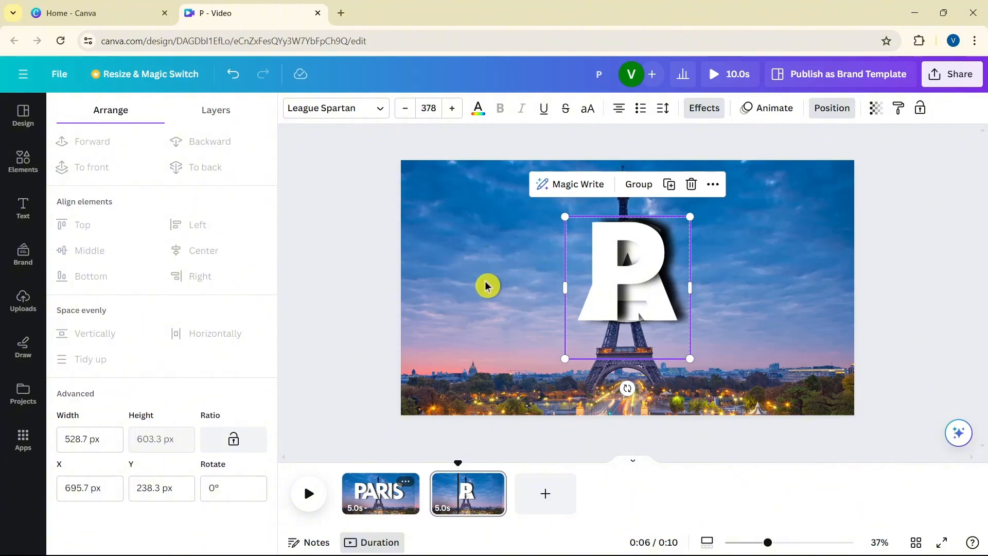
pyautogui.moveTo(622, 287); pyautogui.dragTo(902, 286)
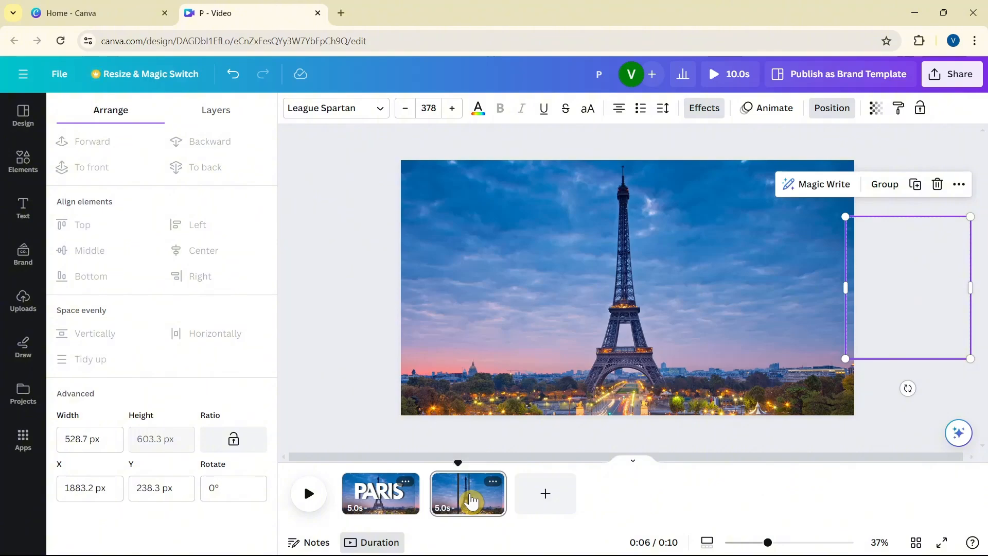
# - Place the page with the off-canvas letters before the PARIS page and shorten it to 2.0 seconds
pyautogui.moveTo(471, 501); pyautogui.dragTo(391, 497)
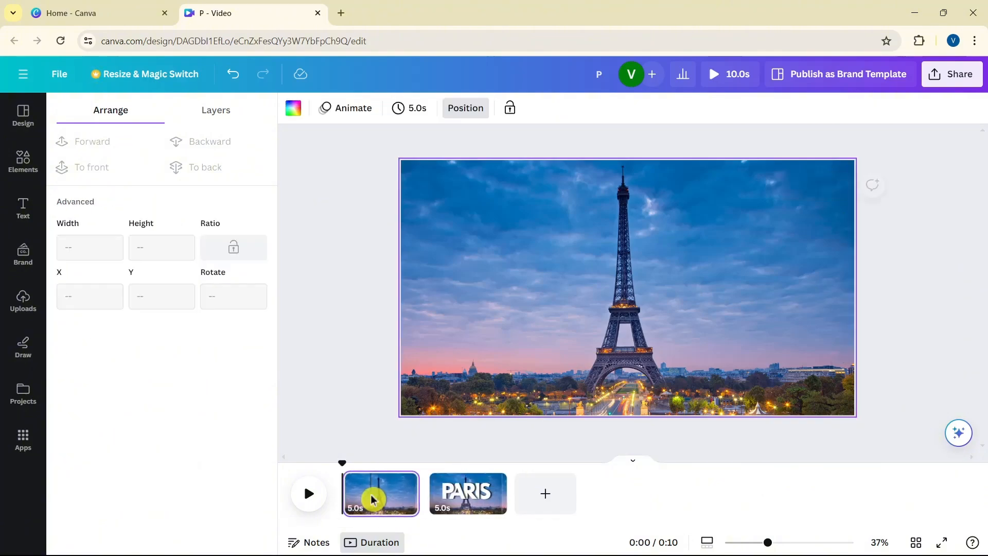
pyautogui.moveTo(417, 491)
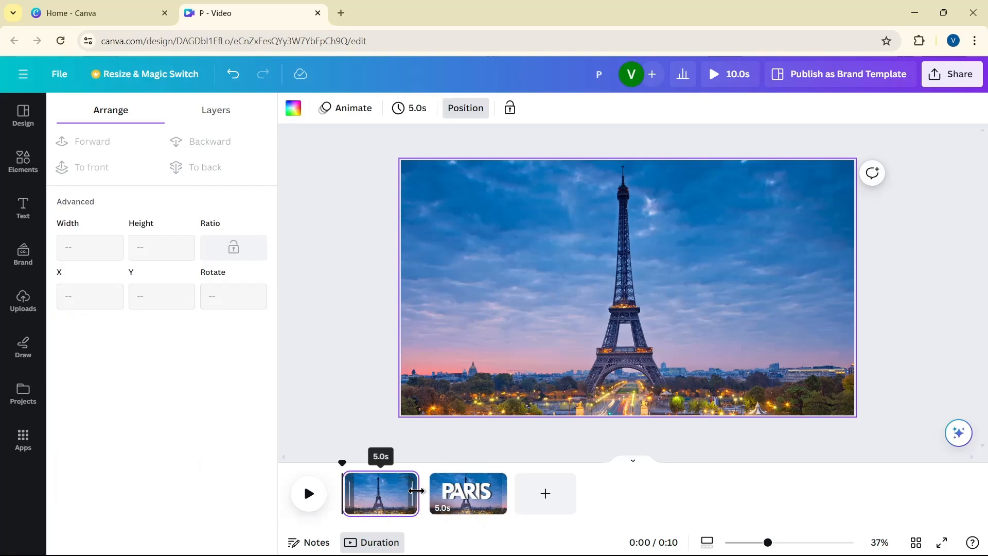
pyautogui.moveTo(414, 491); pyautogui.dragTo(370, 491)
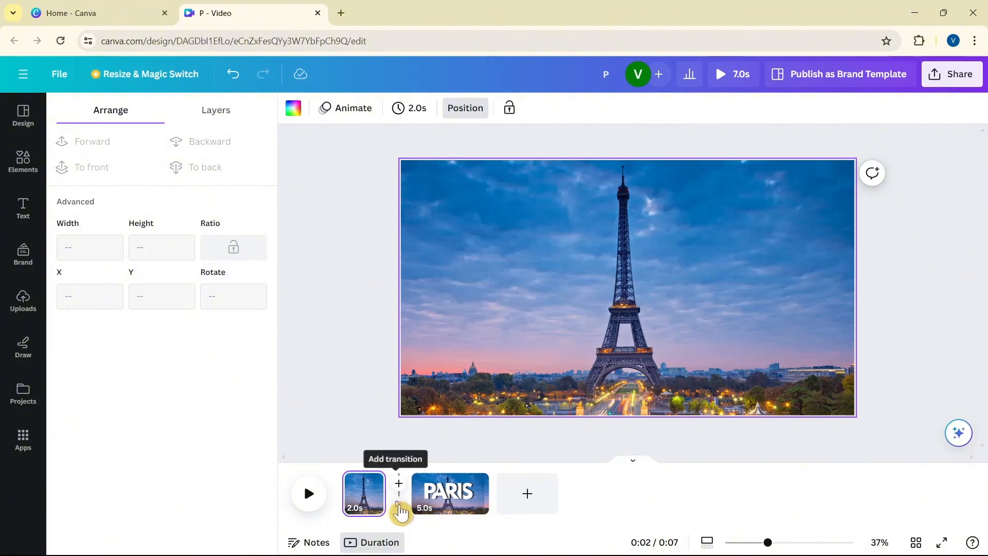
# - Add a Match & Move transition between the first page and the PARIS page with a duration of 1 second
pyautogui.click(398, 506)
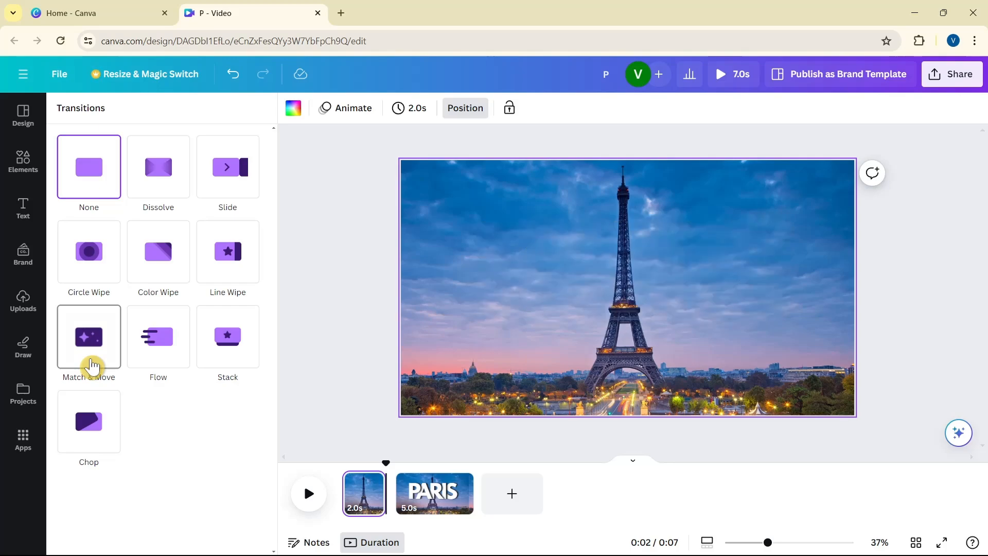
pyautogui.click(93, 359)
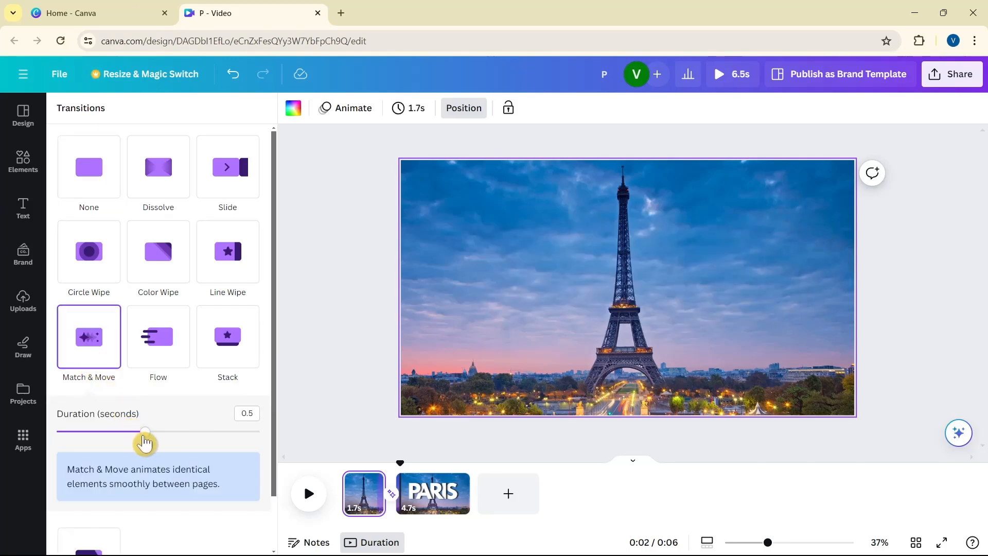
pyautogui.moveTo(146, 439); pyautogui.dragTo(276, 448)
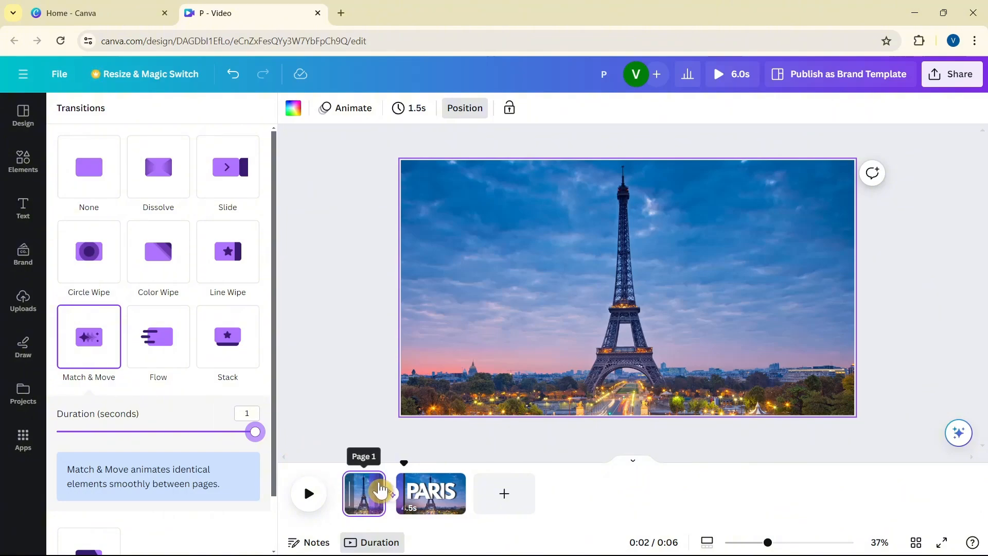
# - Duplicate the first page and place the copy after the PARIS page at the end of the video
pyautogui.rightClick(381, 492)
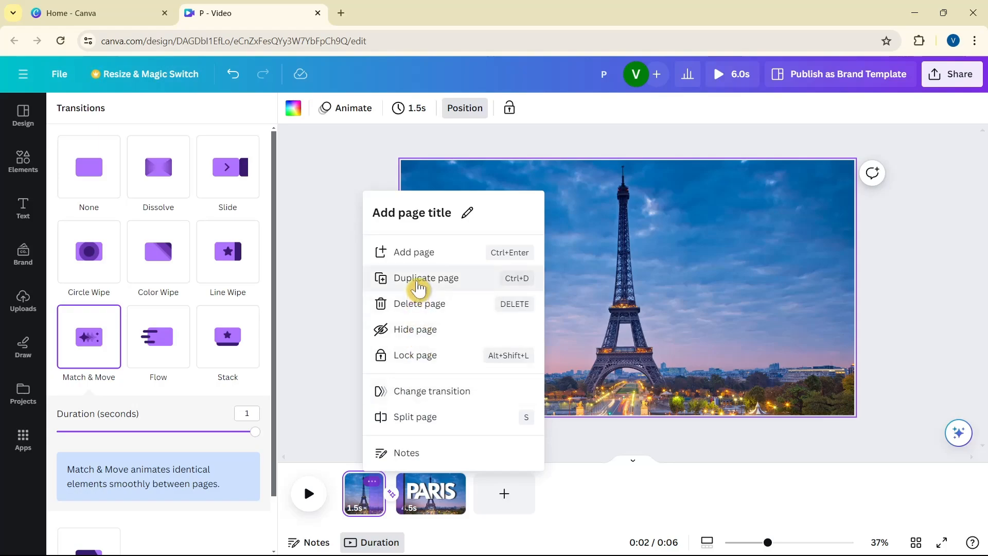
pyautogui.click(418, 281)
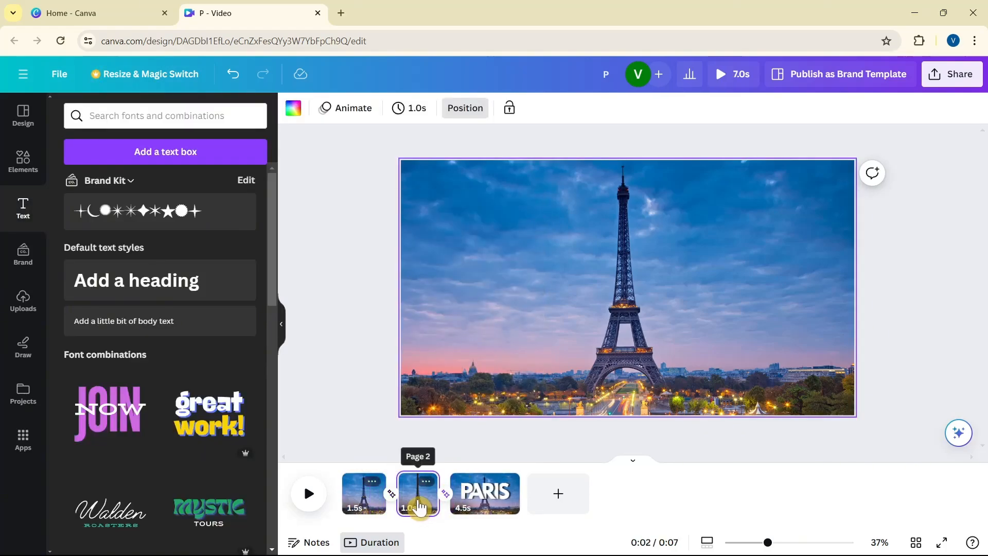
pyautogui.moveTo(420, 507); pyautogui.dragTo(530, 506)
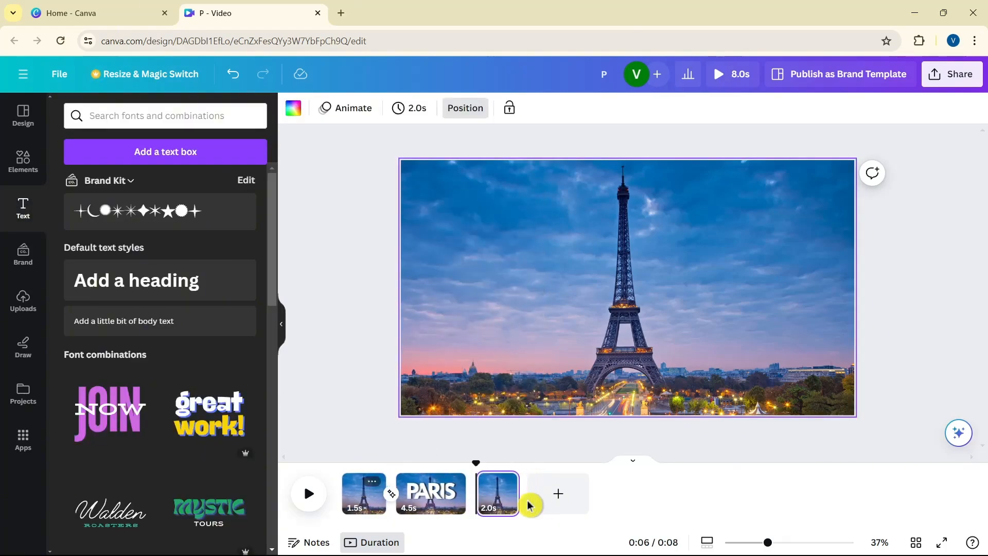
# - Add a 1-second Match & Move transition between the PARIS page and the last page, and return to the video's start
pyautogui.click(479, 509)
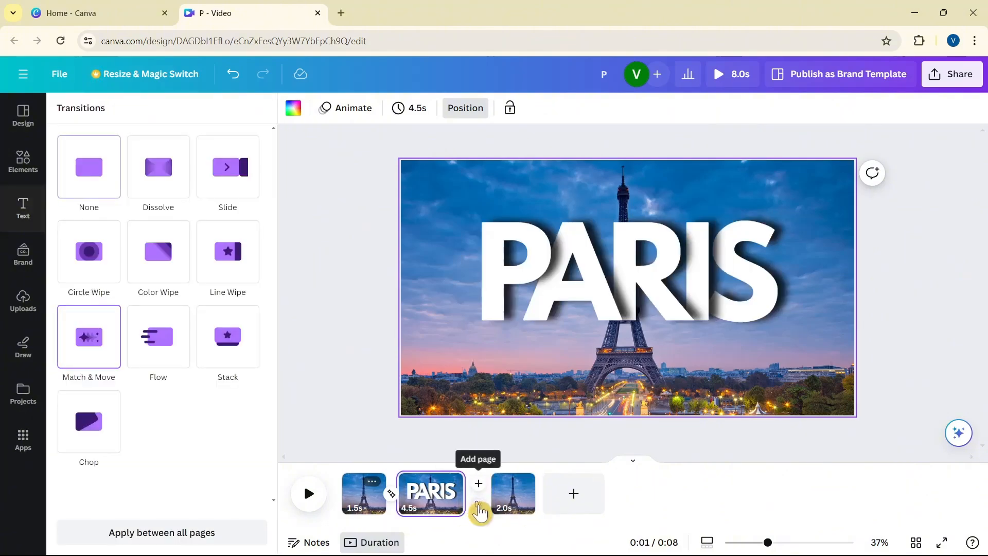
pyautogui.click(99, 358)
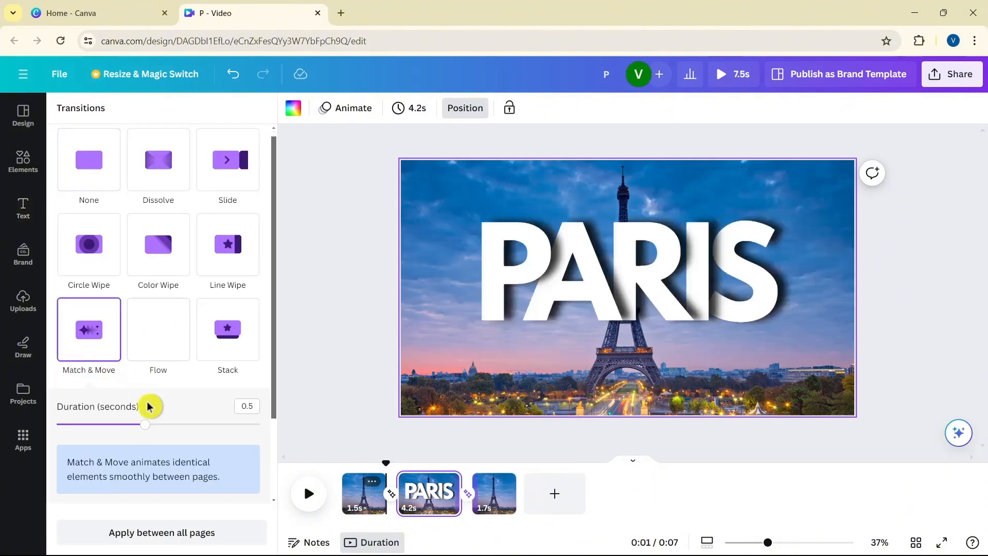
pyautogui.moveTo(148, 428); pyautogui.dragTo(265, 425)
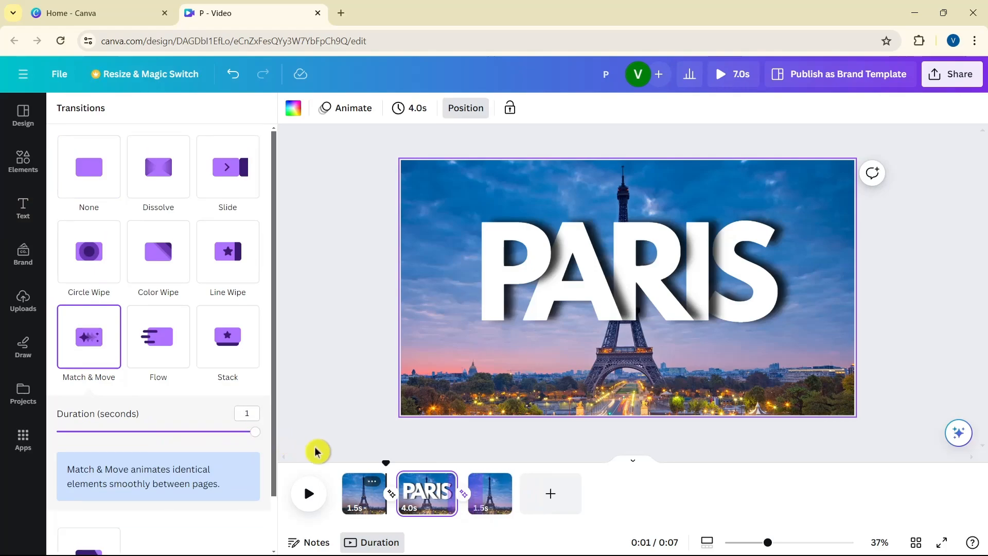
pyautogui.click(344, 480)
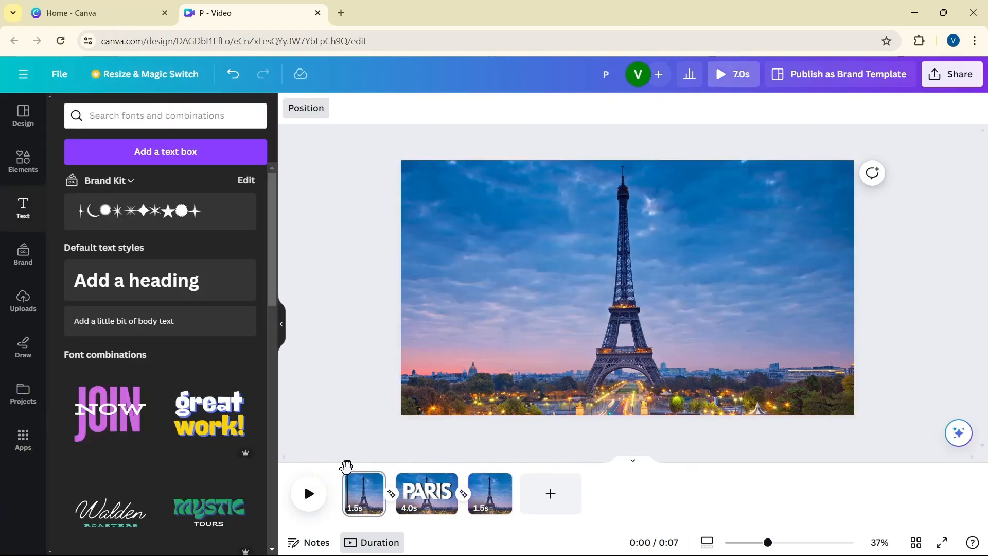